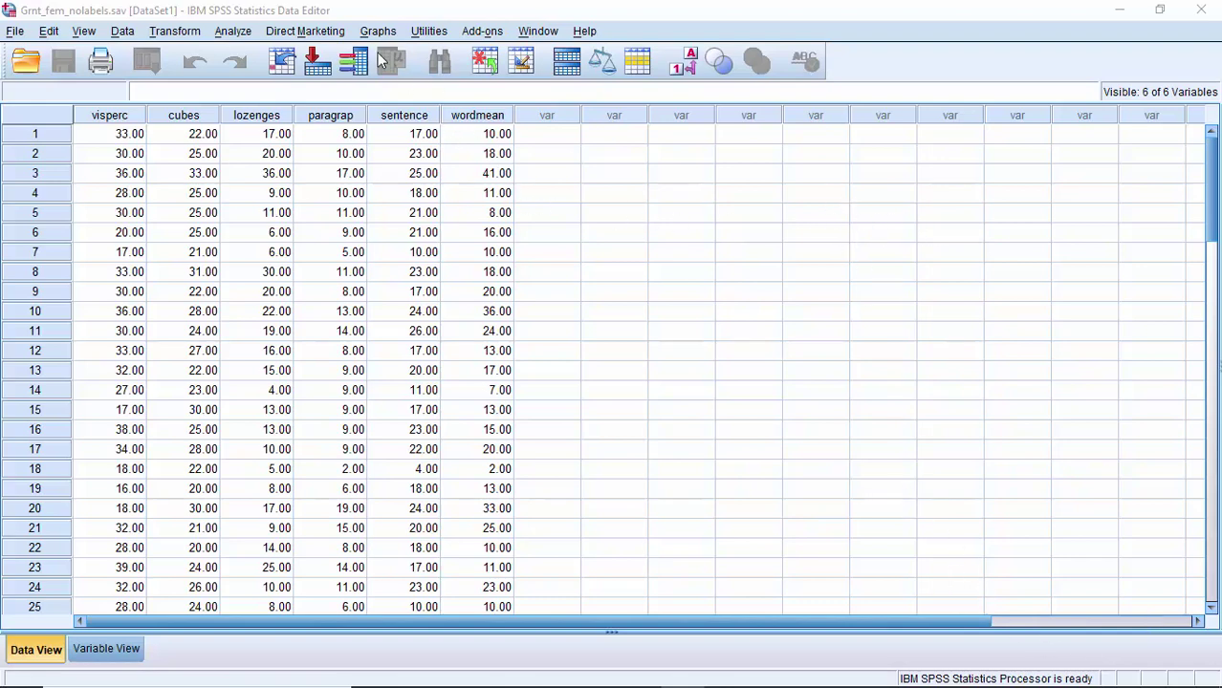
- Start a factor analysis and add all six variables, visperc through wordmean, to the Variables list
{"action": "left_click", "coordinate": [234, 33]}
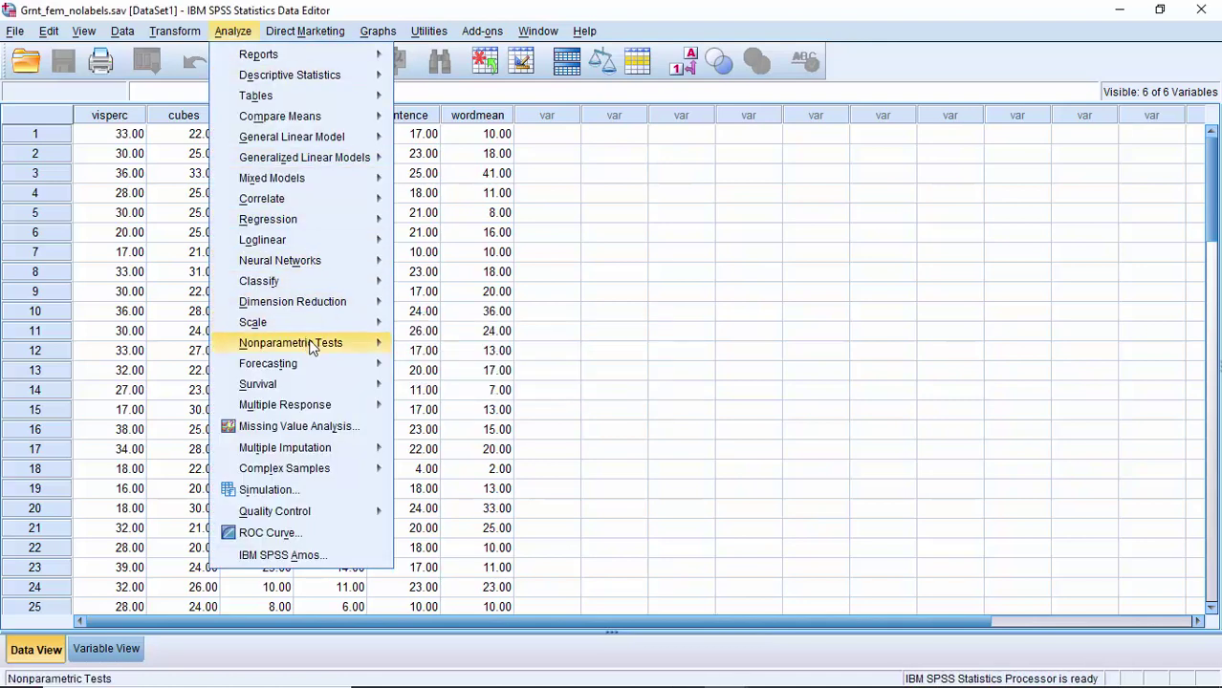
{"action": "mouse_move", "coordinate": [319, 310]}
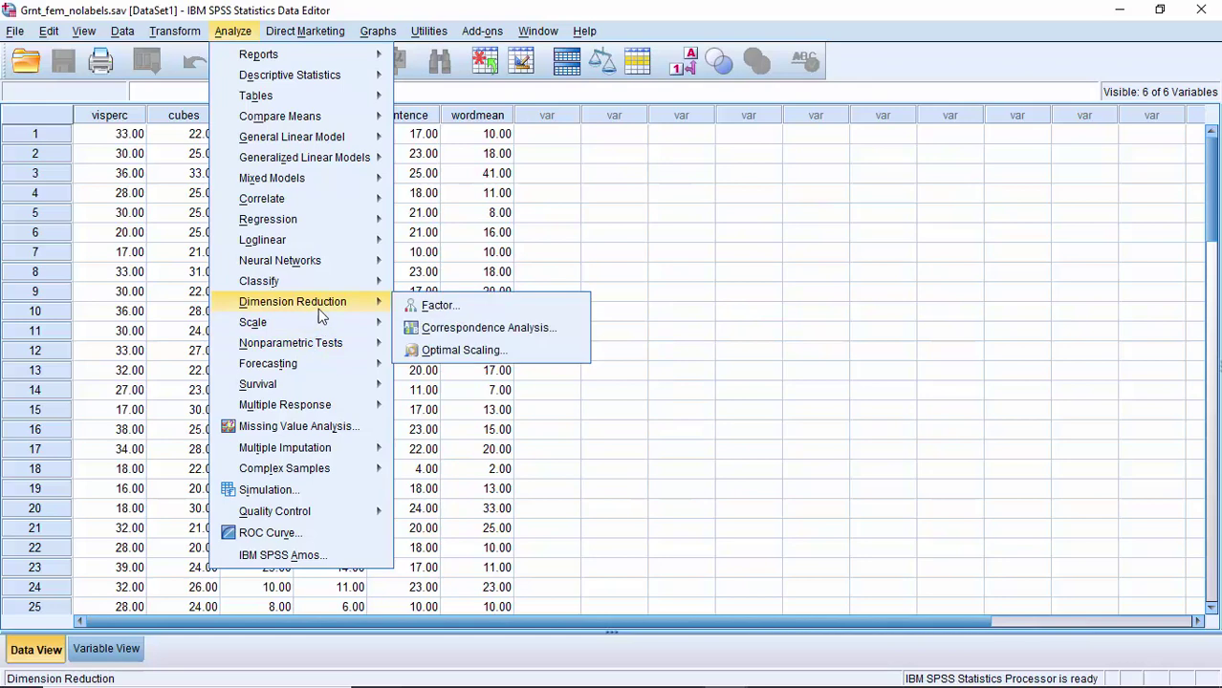
{"action": "left_click", "coordinate": [441, 306]}
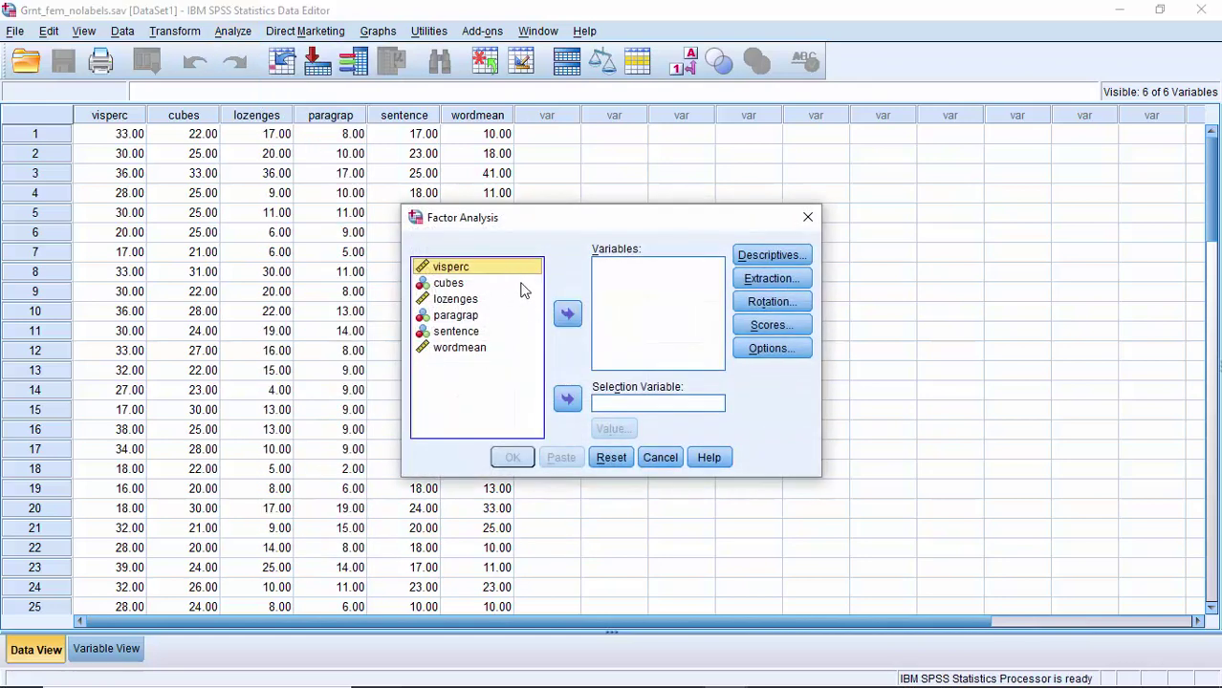
{"action": "key", "text": "ctrl+a"}
{"action": "left_click", "coordinate": [567, 313]}
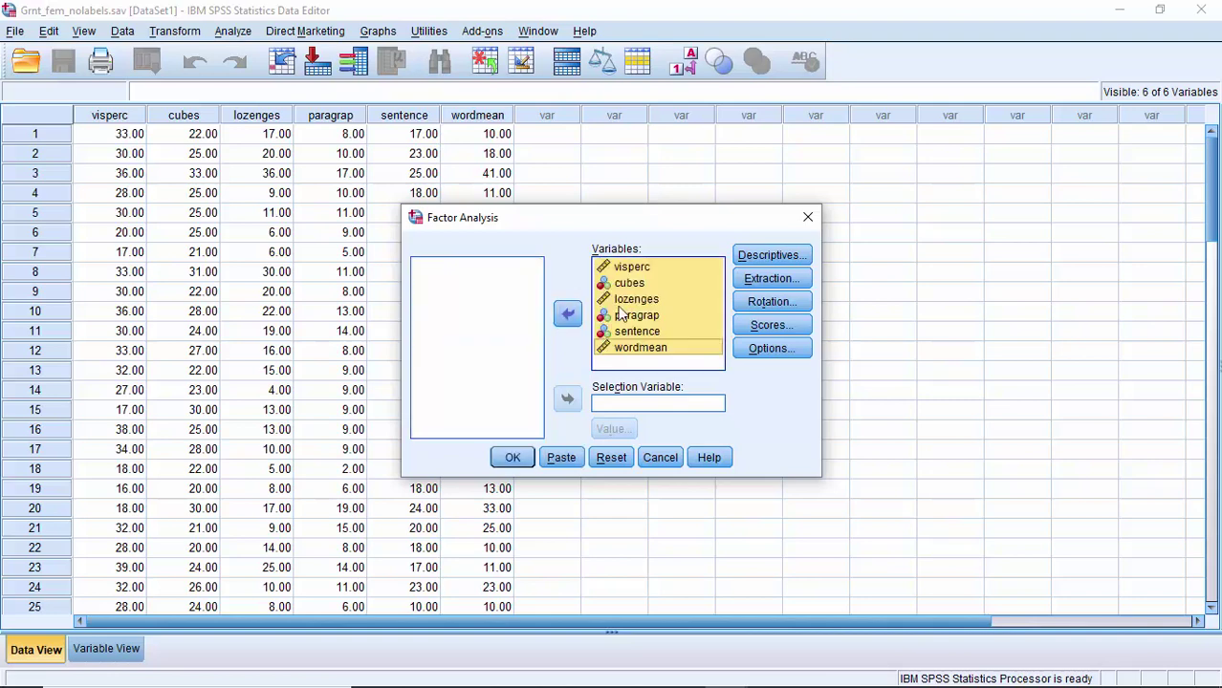
- Request the KMO and Bartlett's test in the descriptive statistics
{"action": "left_click", "coordinate": [771, 255]}
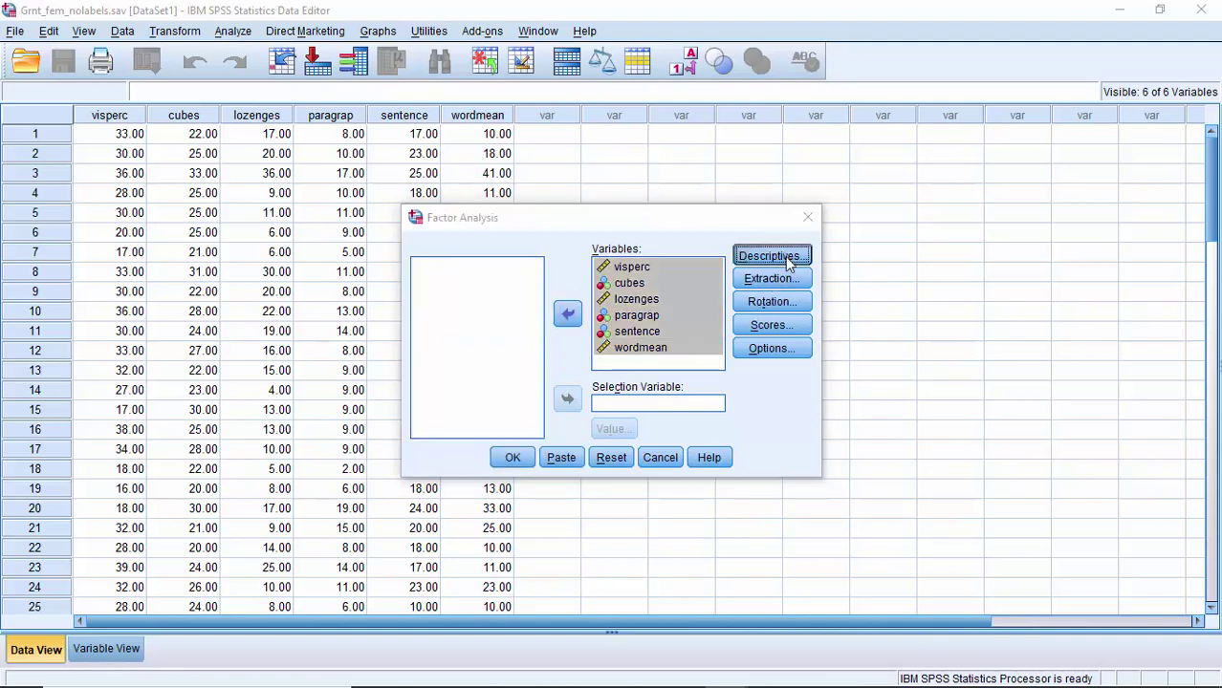
{"action": "left_click", "coordinate": [534, 412]}
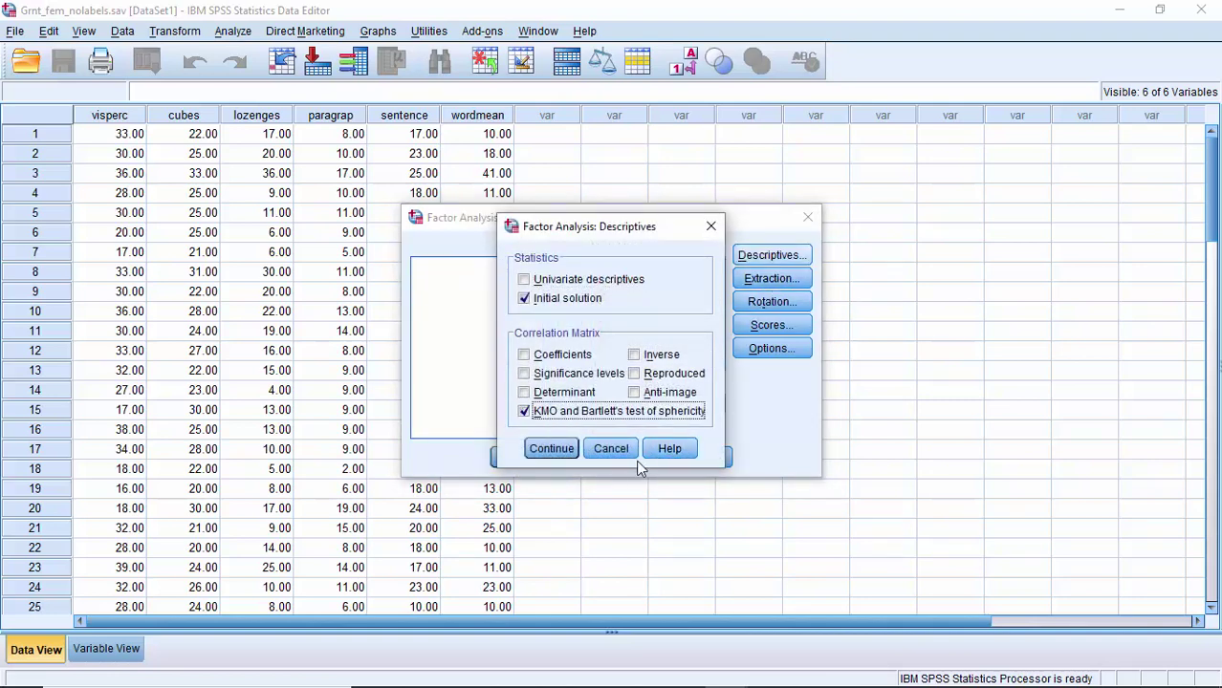
{"action": "left_click", "coordinate": [553, 451]}
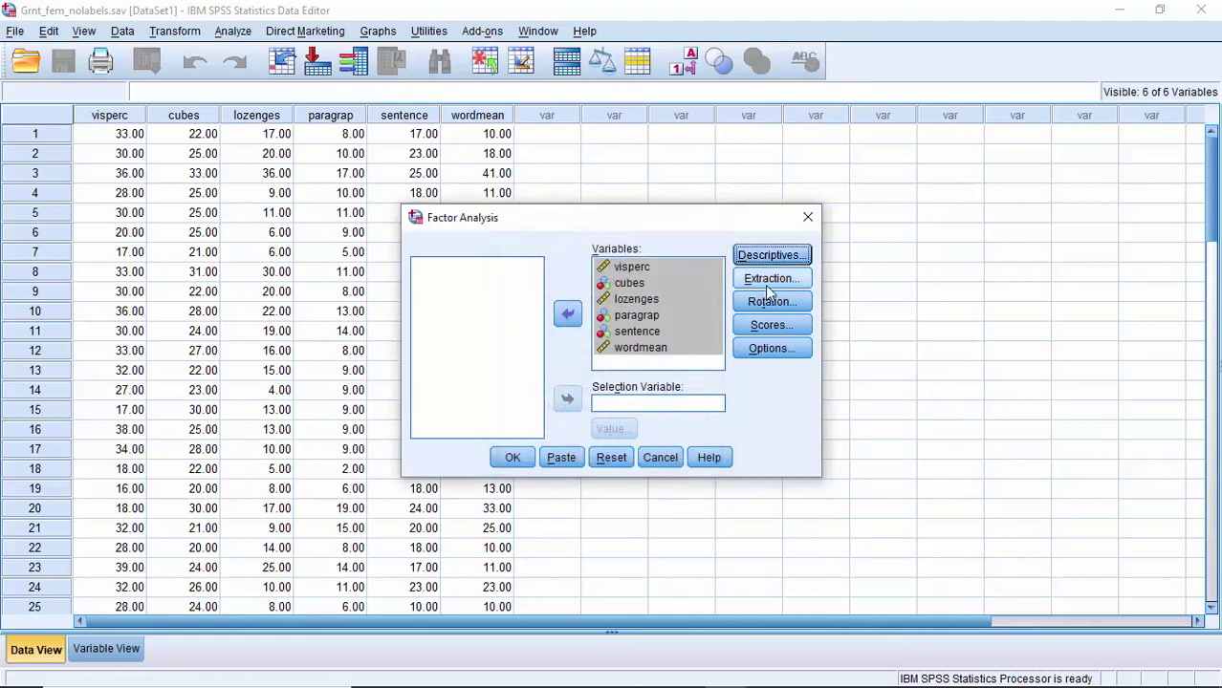
- In Extraction, turn on the scree plot and turn off the unrotated factor solution
{"action": "left_click", "coordinate": [772, 278]}
{"action": "left_click", "coordinate": [616, 284]}
{"action": "left_click", "coordinate": [615, 265]}
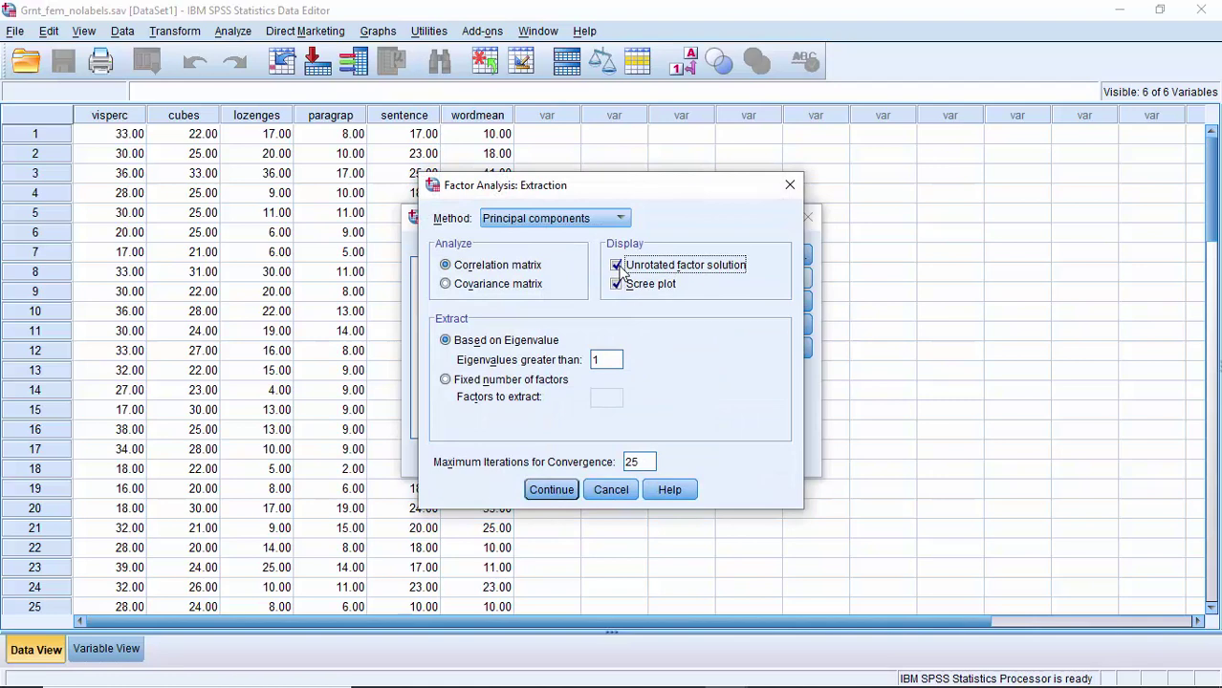
{"action": "left_click", "coordinate": [560, 490]}
- Apply Varimax rotation, leaving the factor score settings unchanged
{"action": "left_click", "coordinate": [772, 301]}
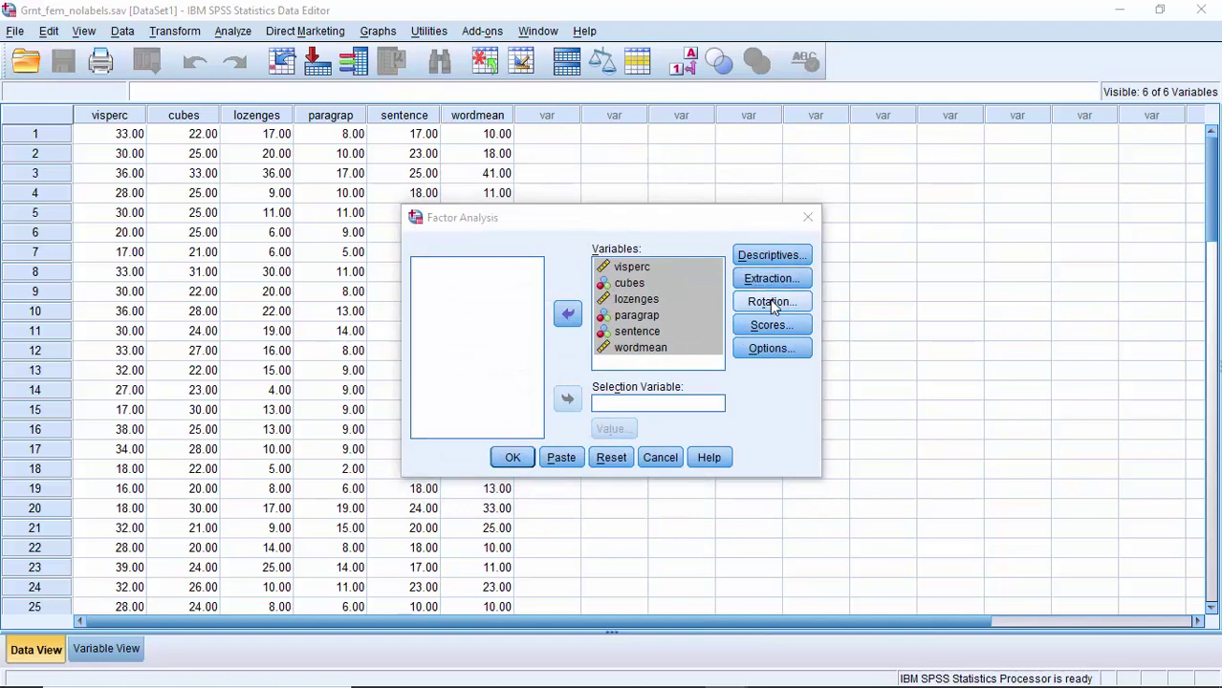
{"action": "left_click", "coordinate": [515, 296]}
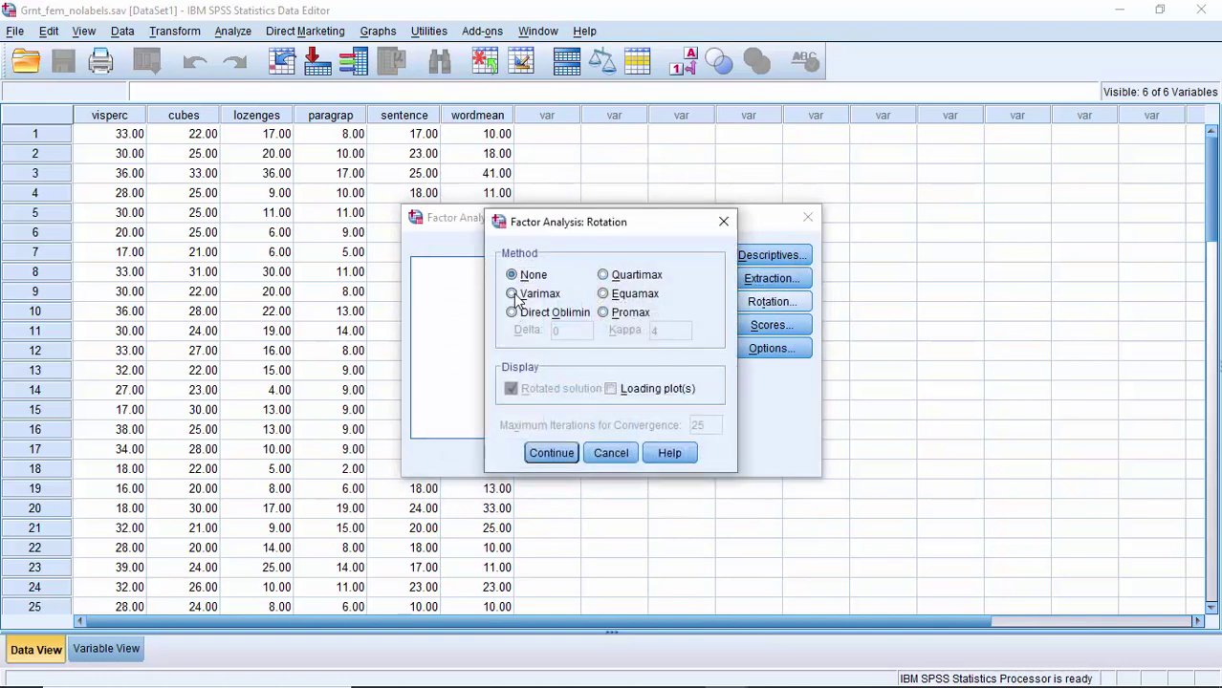
{"action": "left_click", "coordinate": [561, 455]}
{"action": "left_click", "coordinate": [760, 325]}
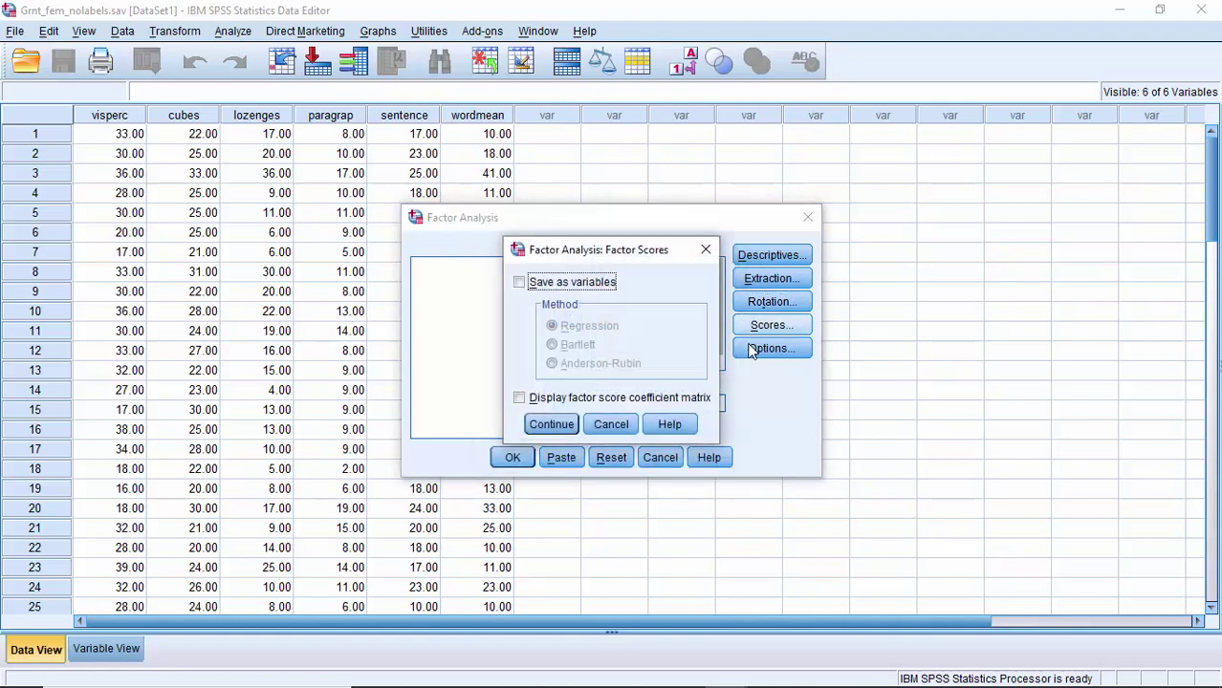
{"action": "left_click", "coordinate": [553, 424]}
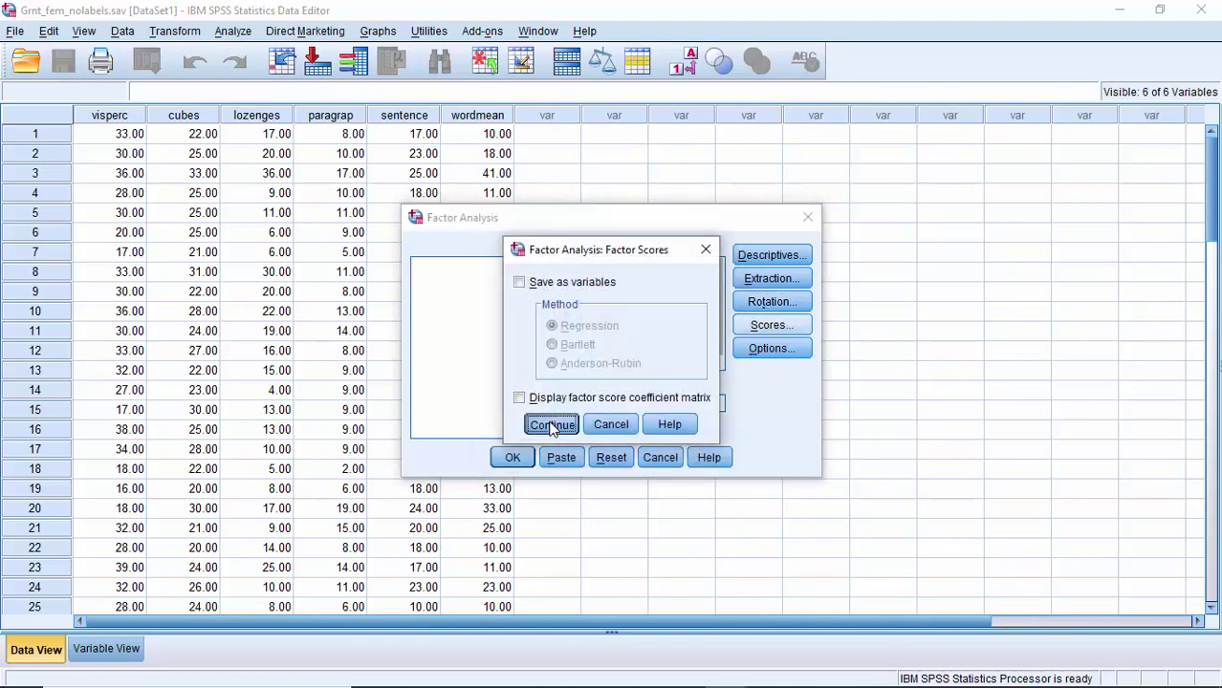
- Suppress coefficients below .4 and run the factor analysis
{"action": "left_click", "coordinate": [771, 349]}
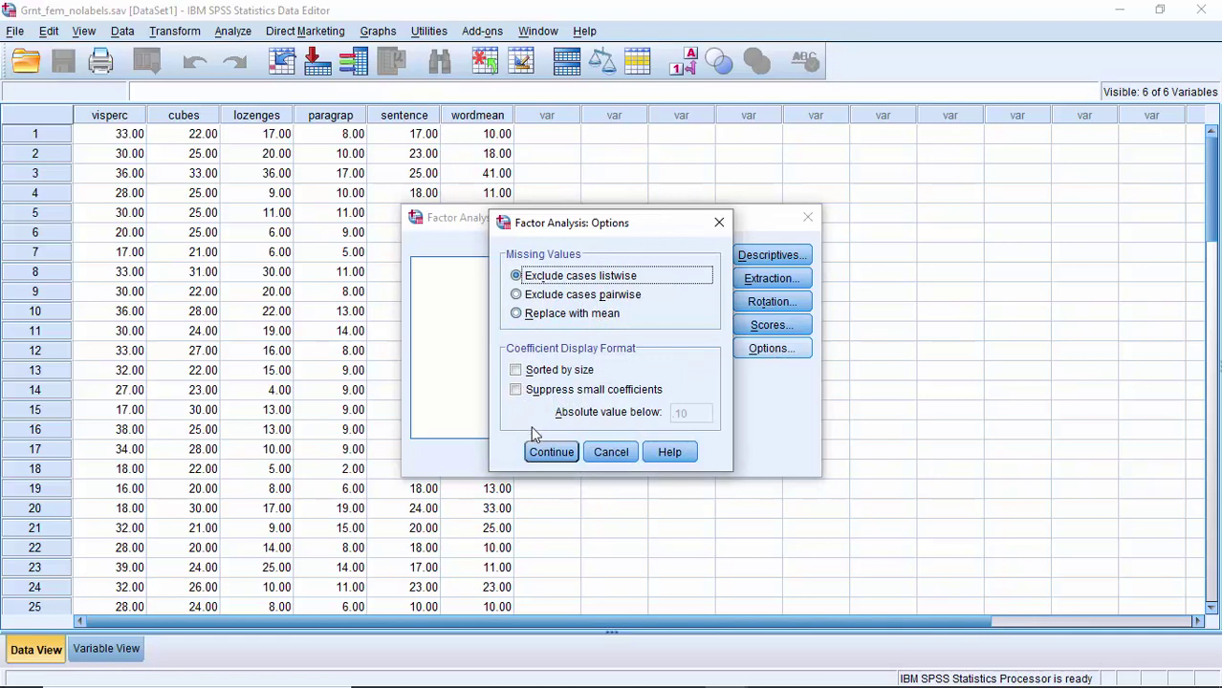
{"action": "left_click", "coordinate": [516, 390]}
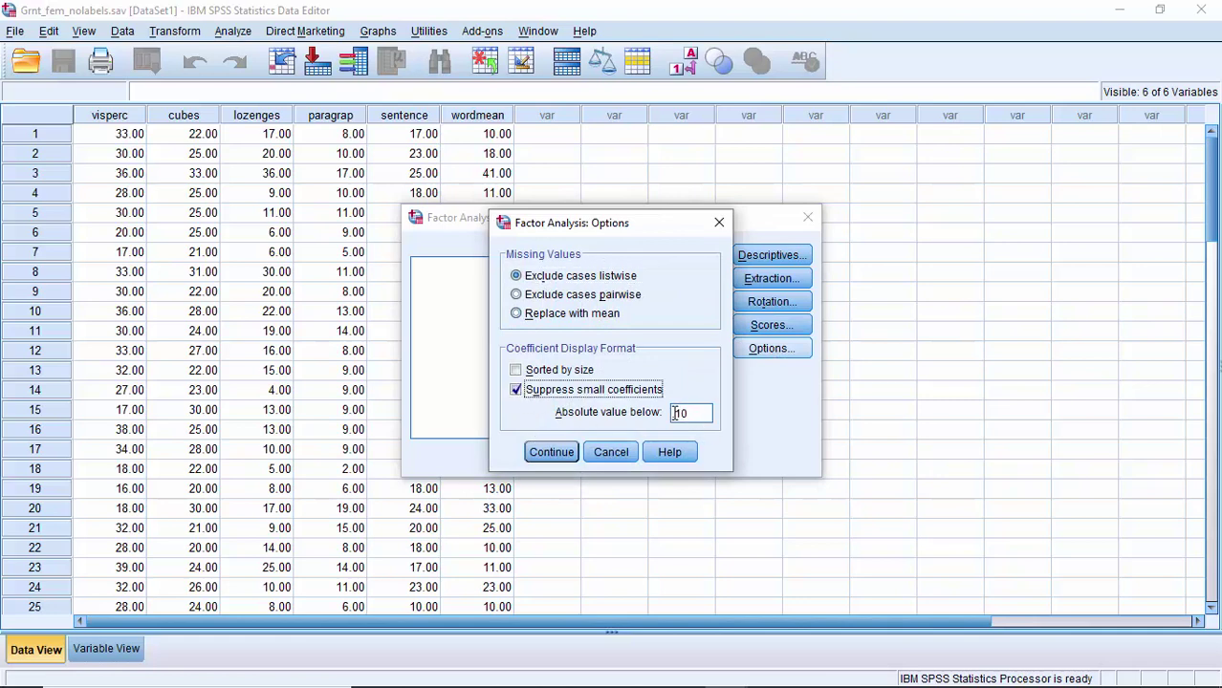
{"action": "double_click", "coordinate": [677, 413]}
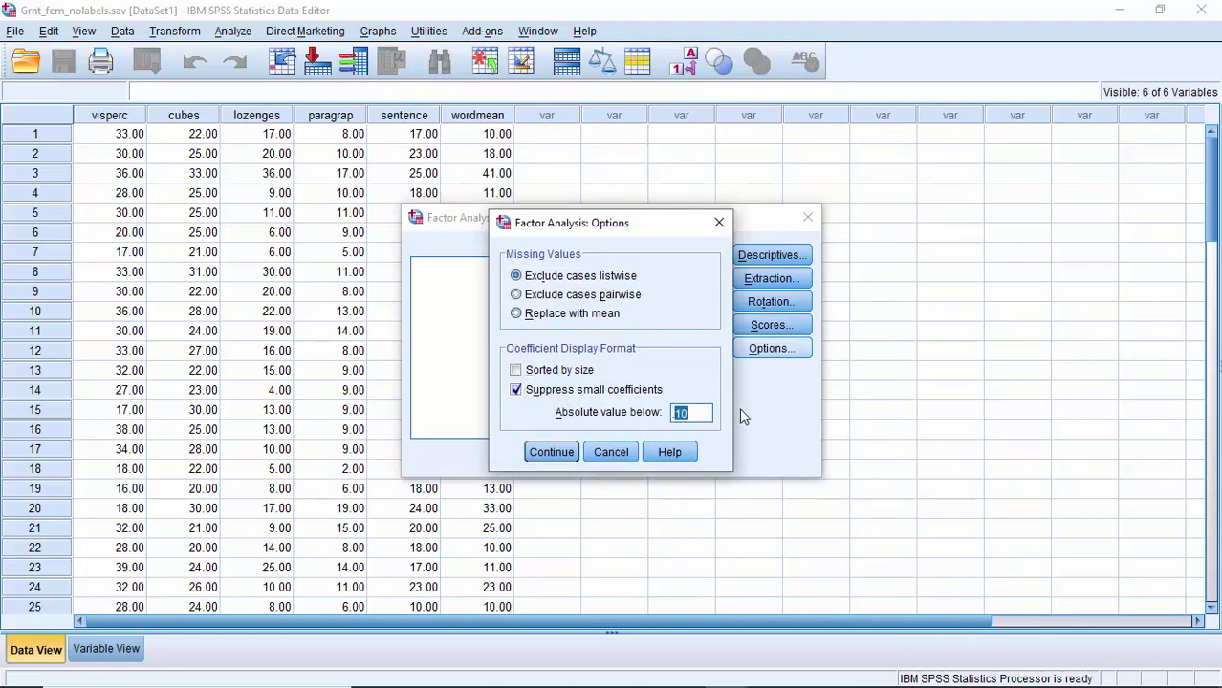
{"action": "left_click", "coordinate": [563, 454]}
{"action": "left_click", "coordinate": [530, 458]}
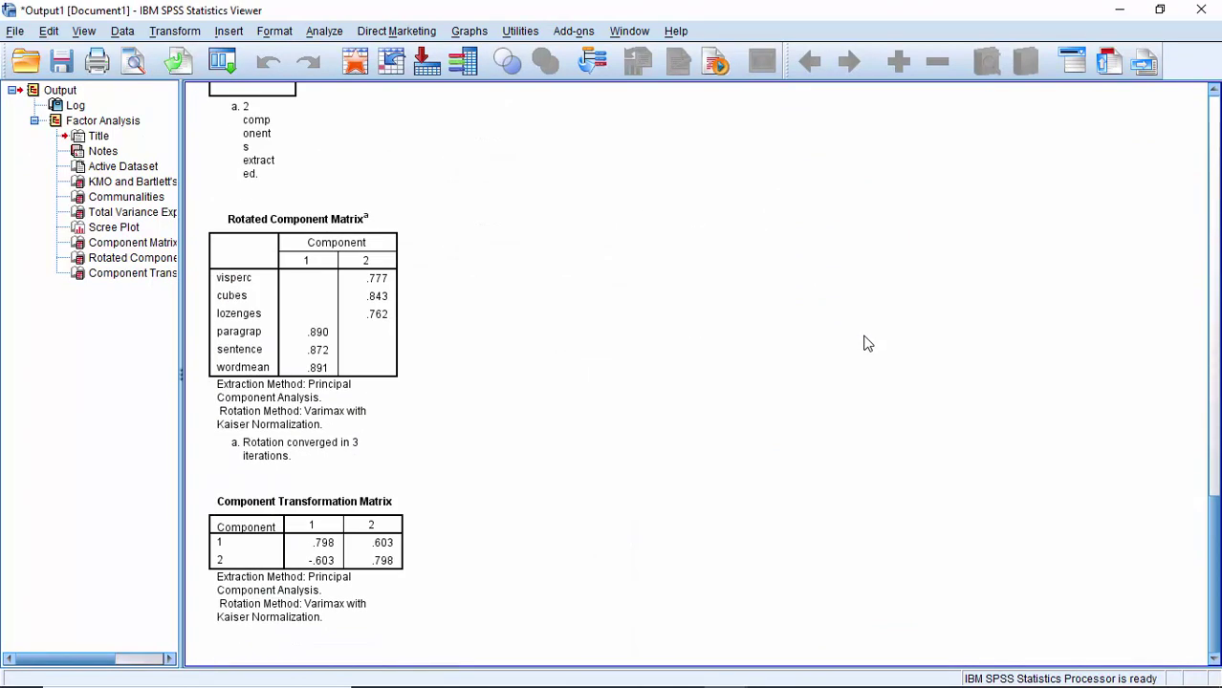
- Copy the Rotated Component Matrix with image and metafile formats added, saved as default
{"action": "right_click", "coordinate": [314, 303]}
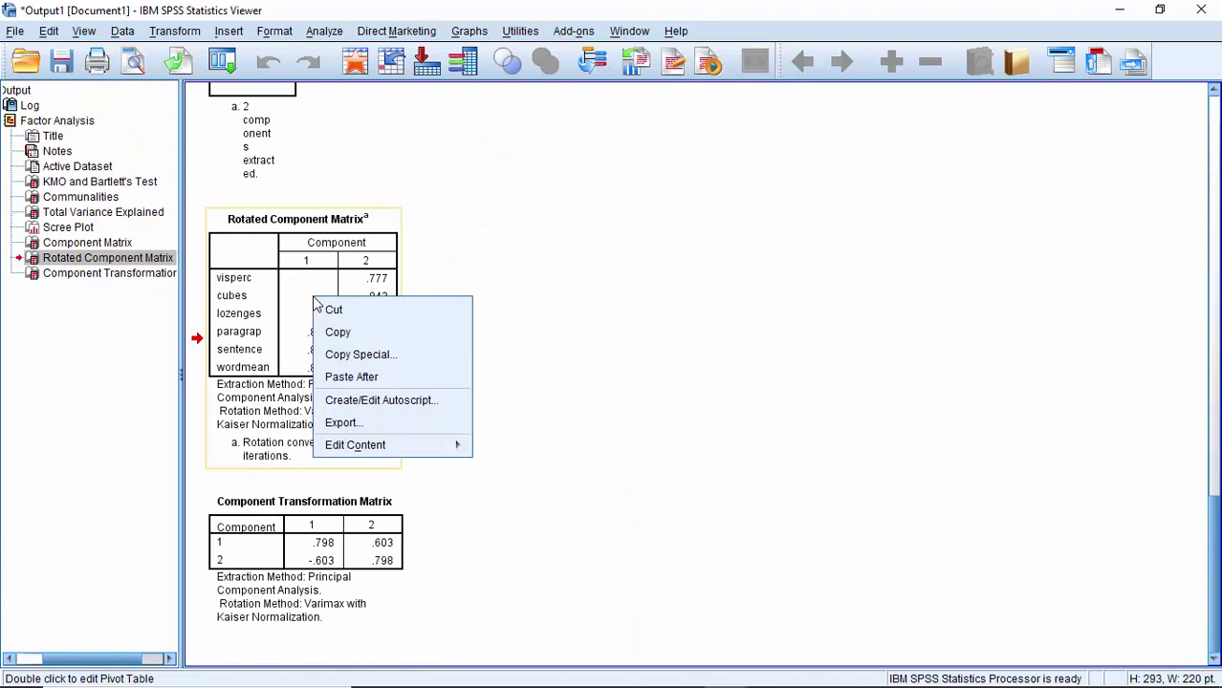
{"action": "left_click", "coordinate": [352, 334]}
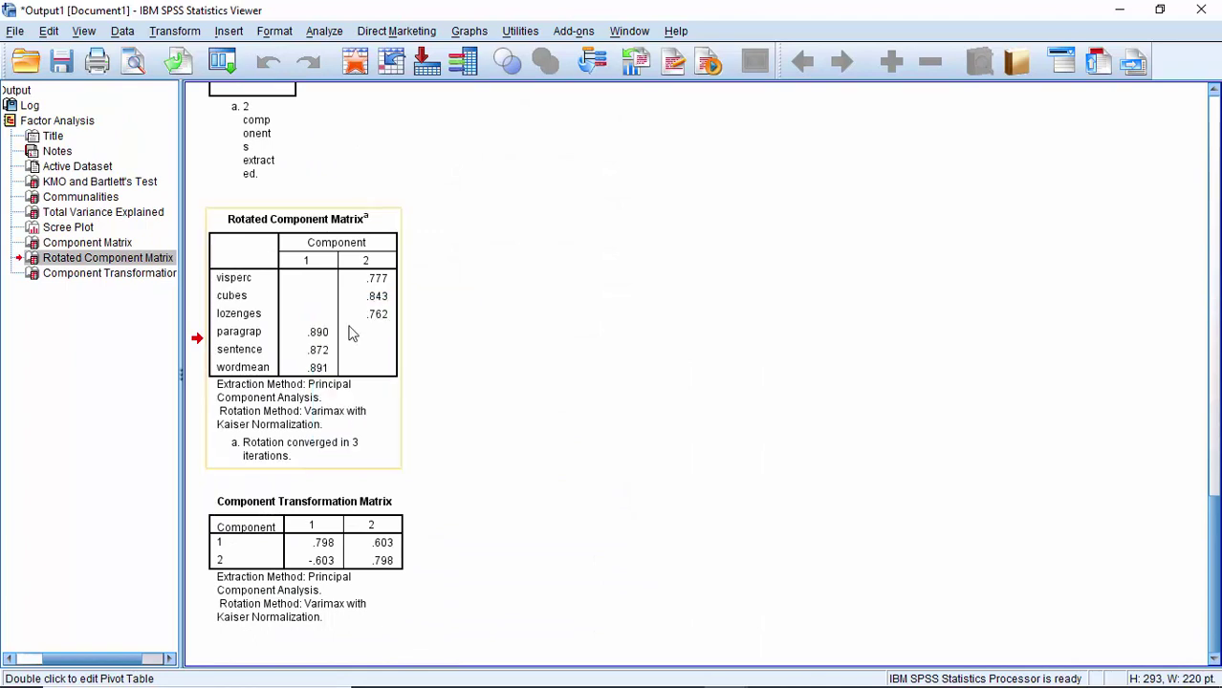
{"action": "right_click", "coordinate": [350, 328]}
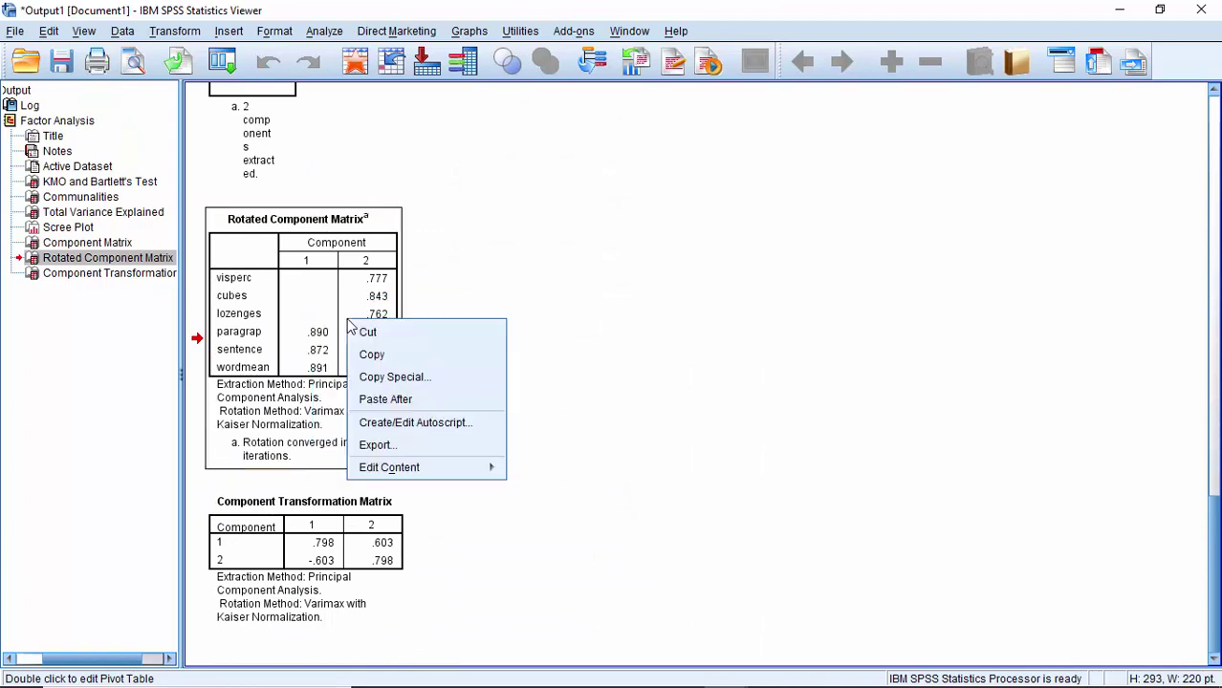
{"action": "left_click", "coordinate": [390, 377]}
{"action": "left_click", "coordinate": [514, 324]}
{"action": "left_click", "coordinate": [514, 341]}
{"action": "left_click", "coordinate": [593, 440]}
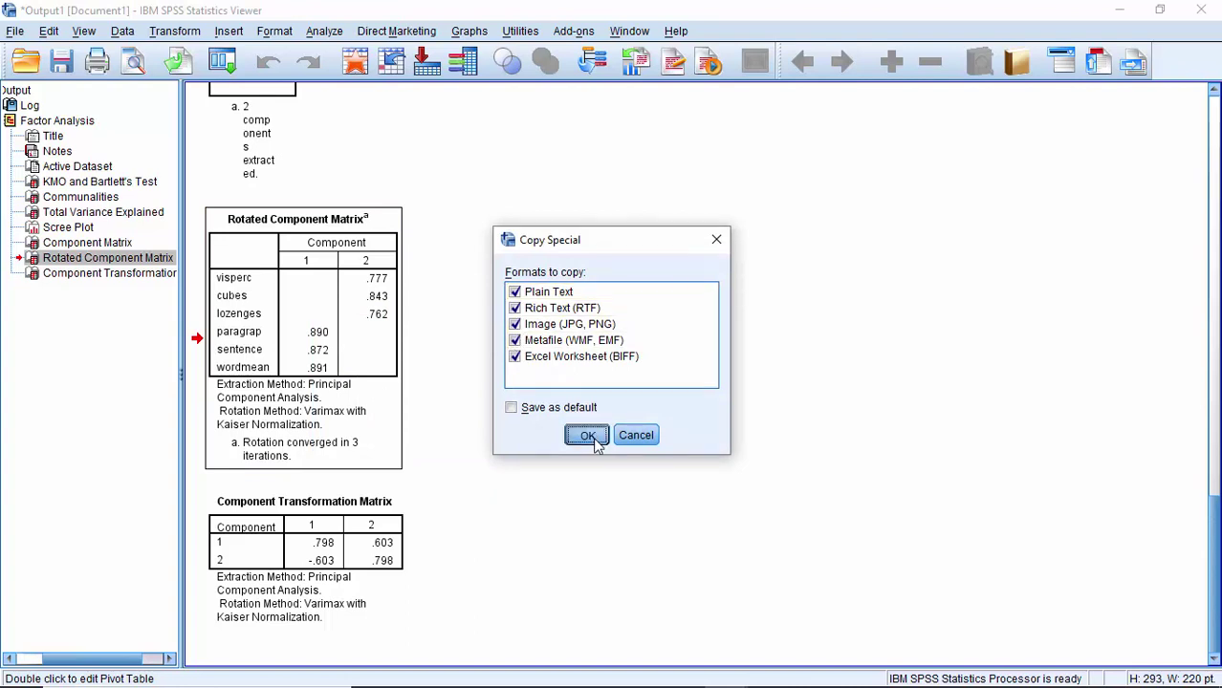
{"action": "left_click", "coordinate": [511, 407]}
{"action": "left_click", "coordinate": [585, 435]}
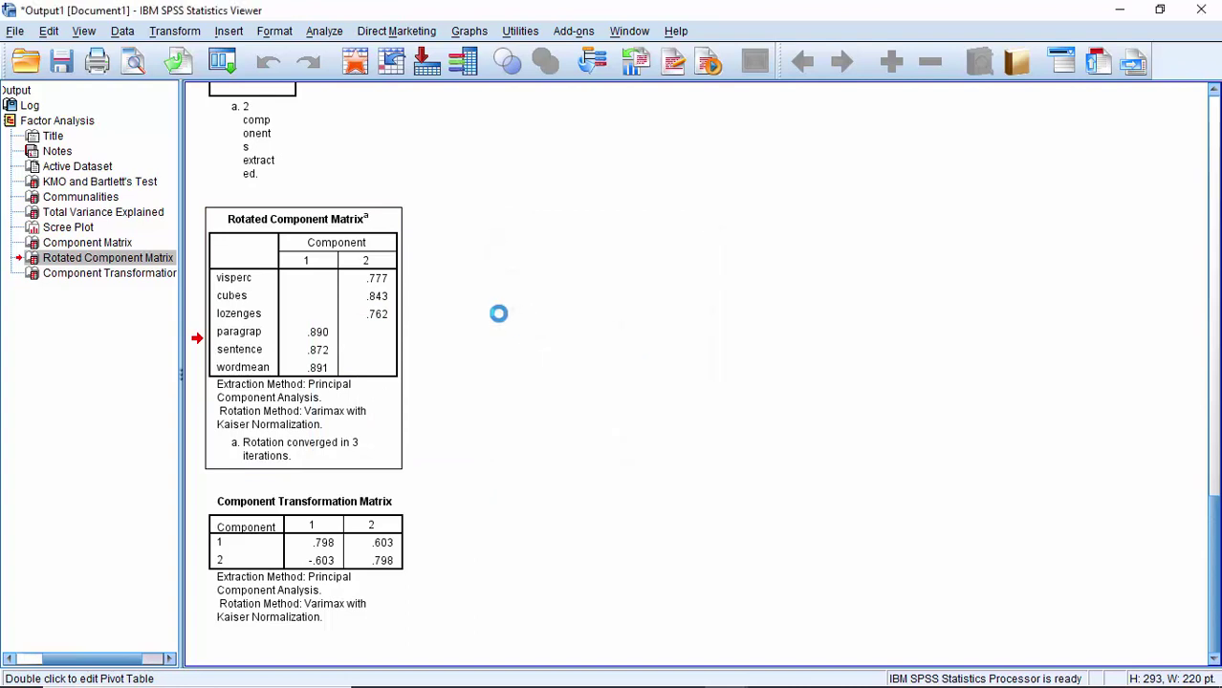
- Launch IBM SPSS Amos from the Analyze menu
{"action": "left_click", "coordinate": [326, 33]}
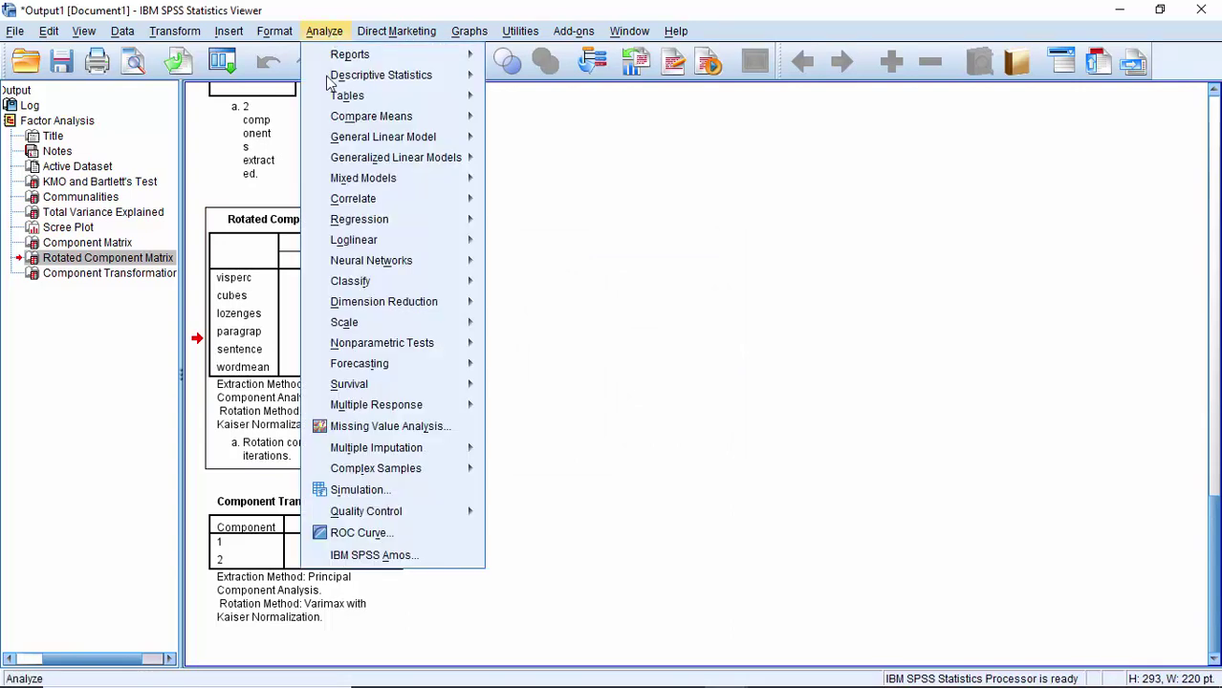
{"action": "left_click", "coordinate": [389, 556]}
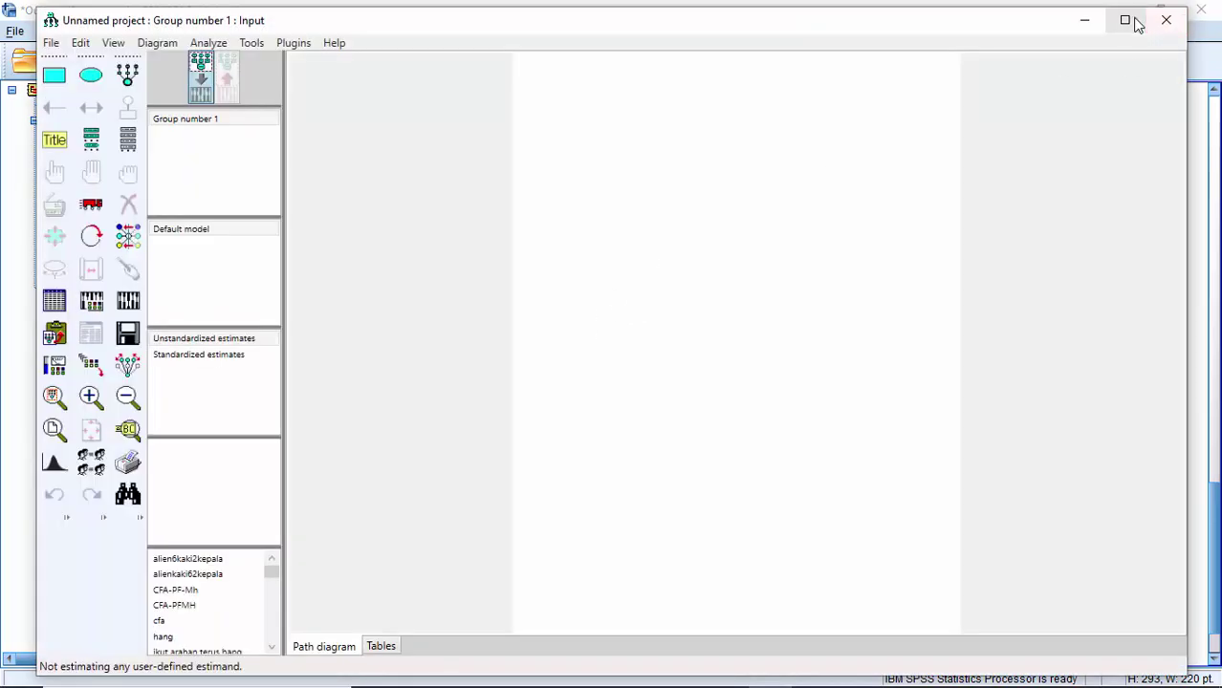
- Maximize Amos and keep the SPSS working file (73 cases) as Group number 1's data
{"action": "left_click", "coordinate": [1134, 23]}
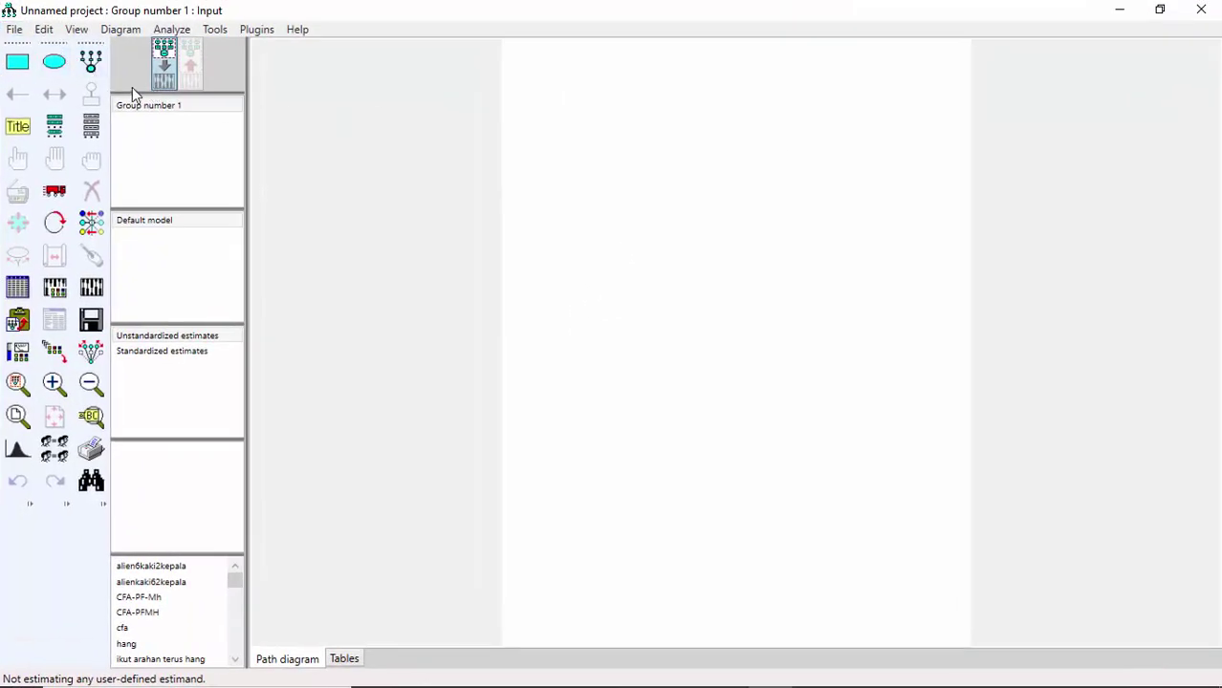
{"action": "left_click", "coordinate": [14, 29]}
{"action": "left_click", "coordinate": [96, 195]}
{"action": "left_click", "coordinate": [466, 343]}
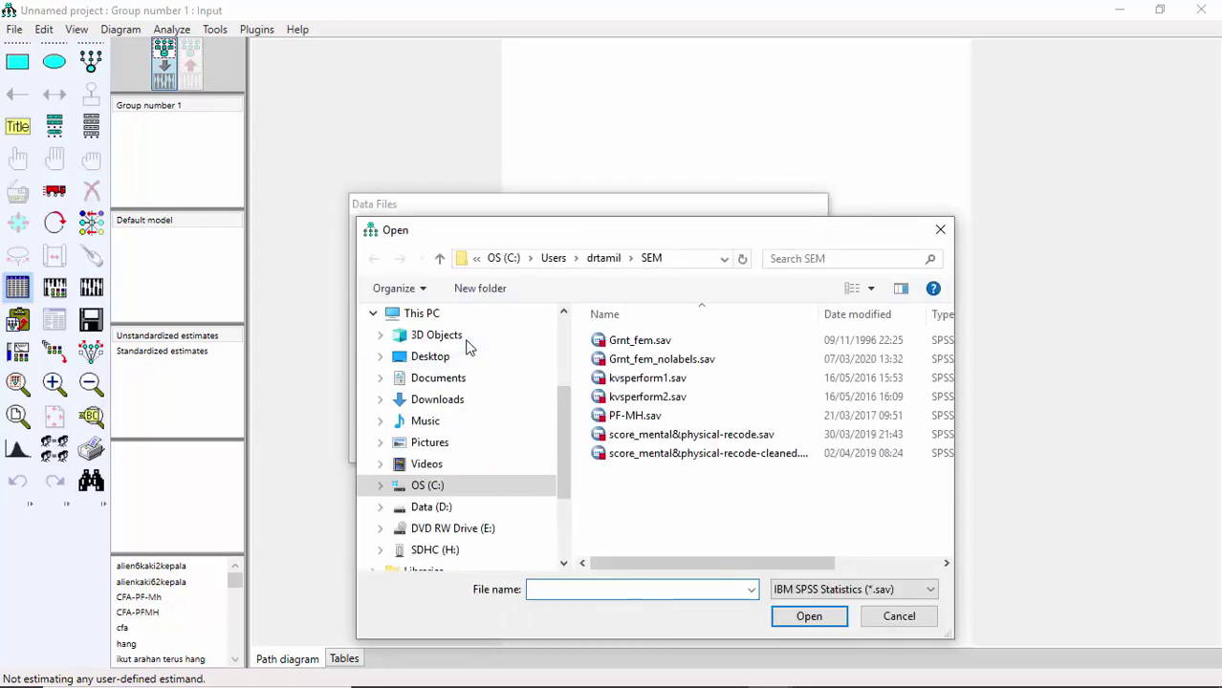
{"action": "left_click", "coordinate": [916, 619]}
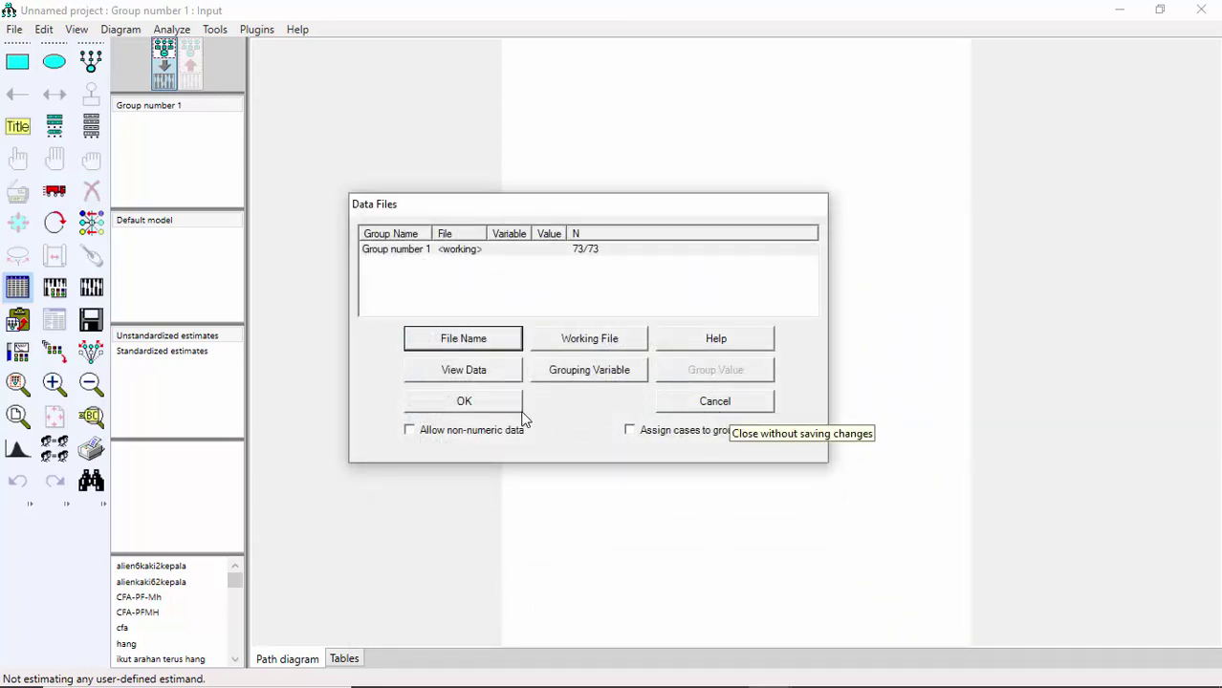
{"action": "left_click", "coordinate": [490, 407]}
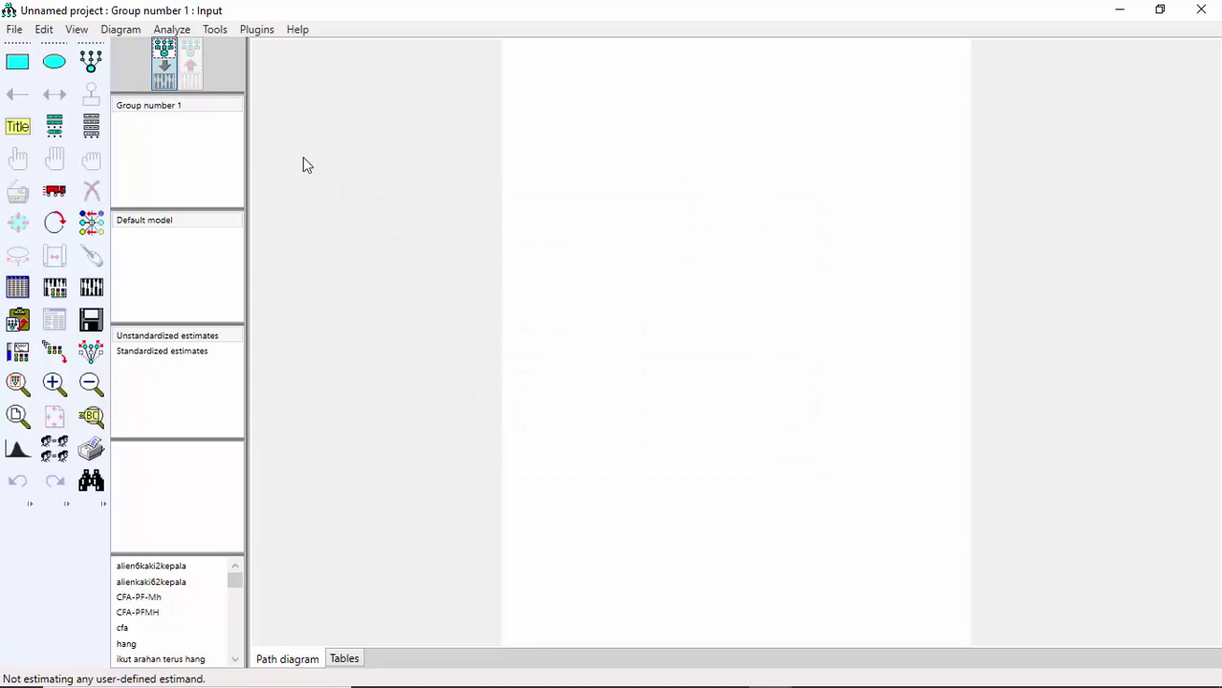
- Paste the rotated component matrix into the Pattern Matrix Model Builder plugin's input box
{"action": "left_click", "coordinate": [254, 30]}
{"action": "left_click", "coordinate": [365, 271]}
{"action": "right_click", "coordinate": [301, 251]}
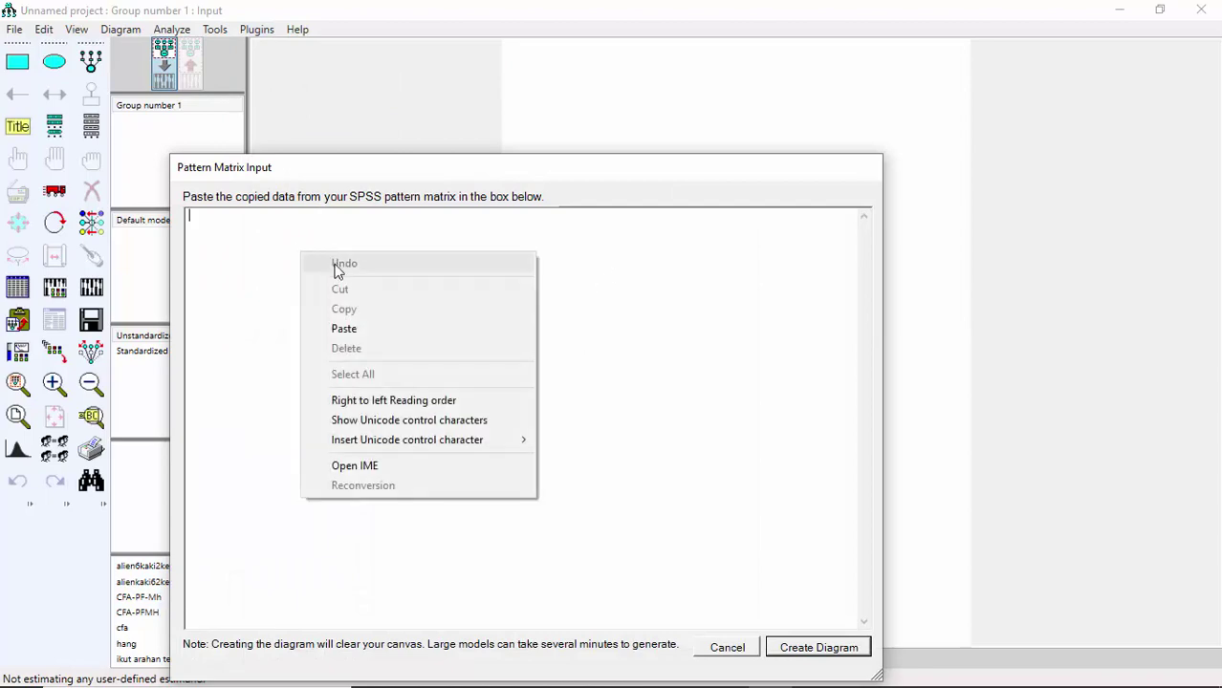
{"action": "left_click", "coordinate": [368, 327]}
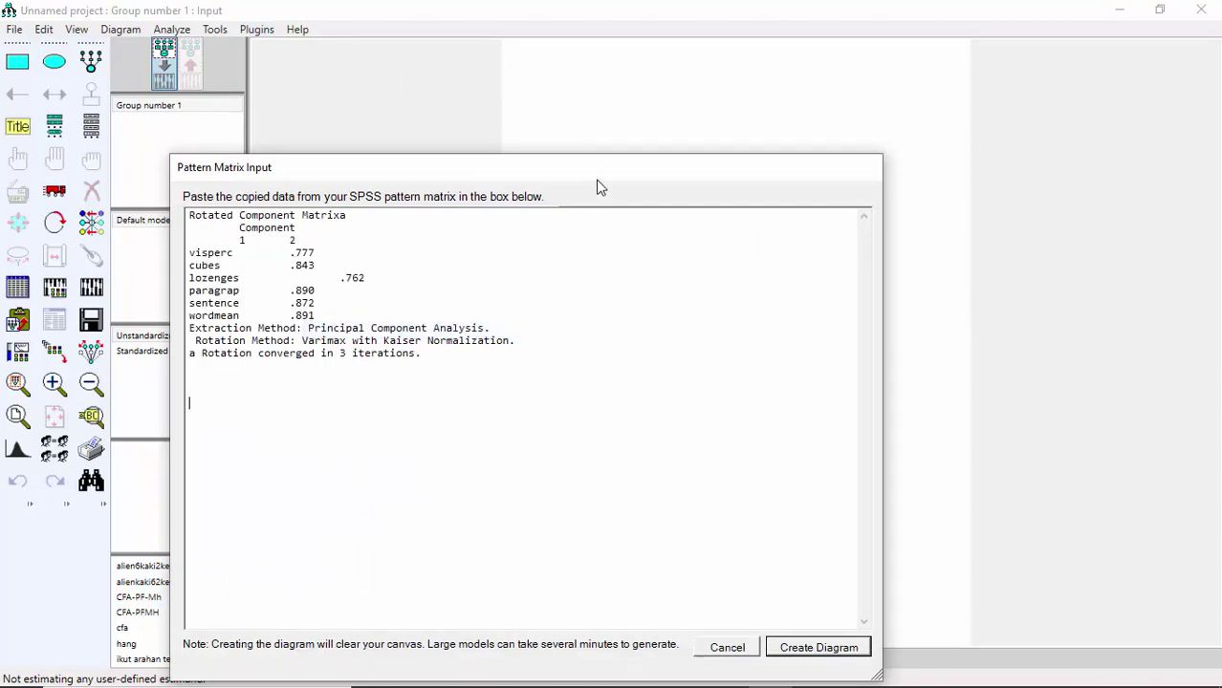
{"action": "left_click_drag", "start_coordinate": [597, 173], "coordinate": [733, 59]}
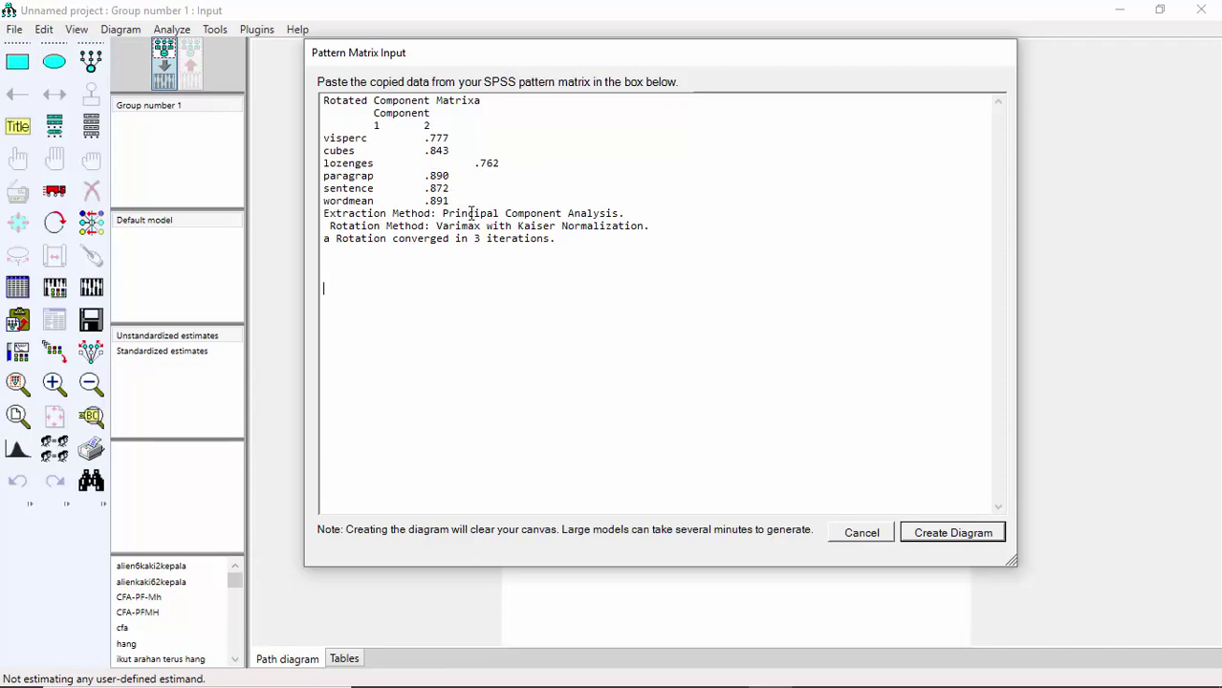
- Create the two-factor diagram from the pasted matrix and zoom out to view it
{"action": "left_click", "coordinate": [971, 533]}
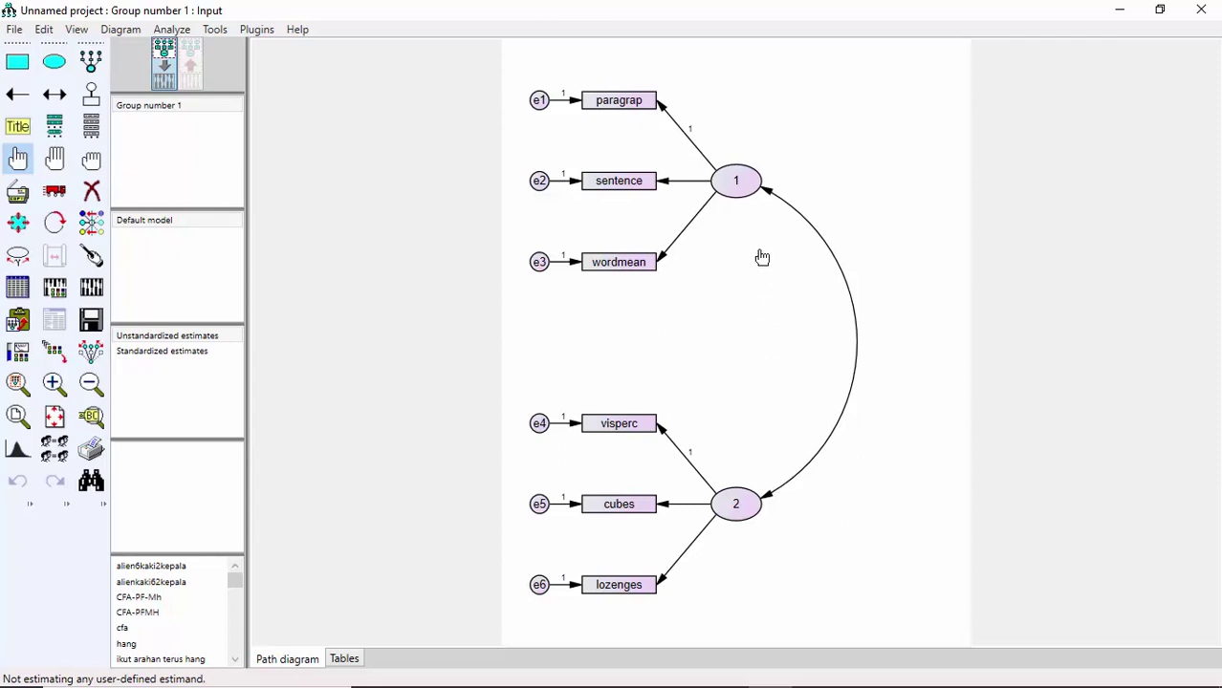
{"action": "scroll", "coordinate": [846, 342], "scroll_direction": "down", "scroll_amount": 2}
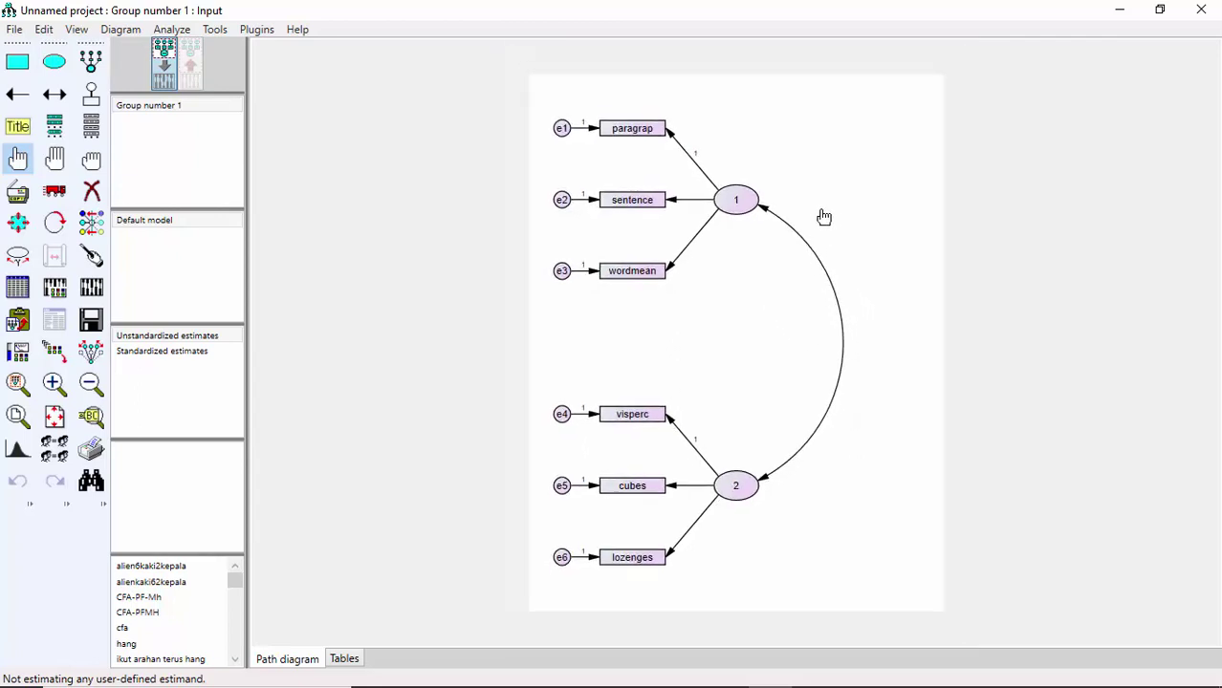
- Open Model fitness parameter.txt in a new Notepad window
{"action": "mouse_move", "coordinate": [378, 680]}
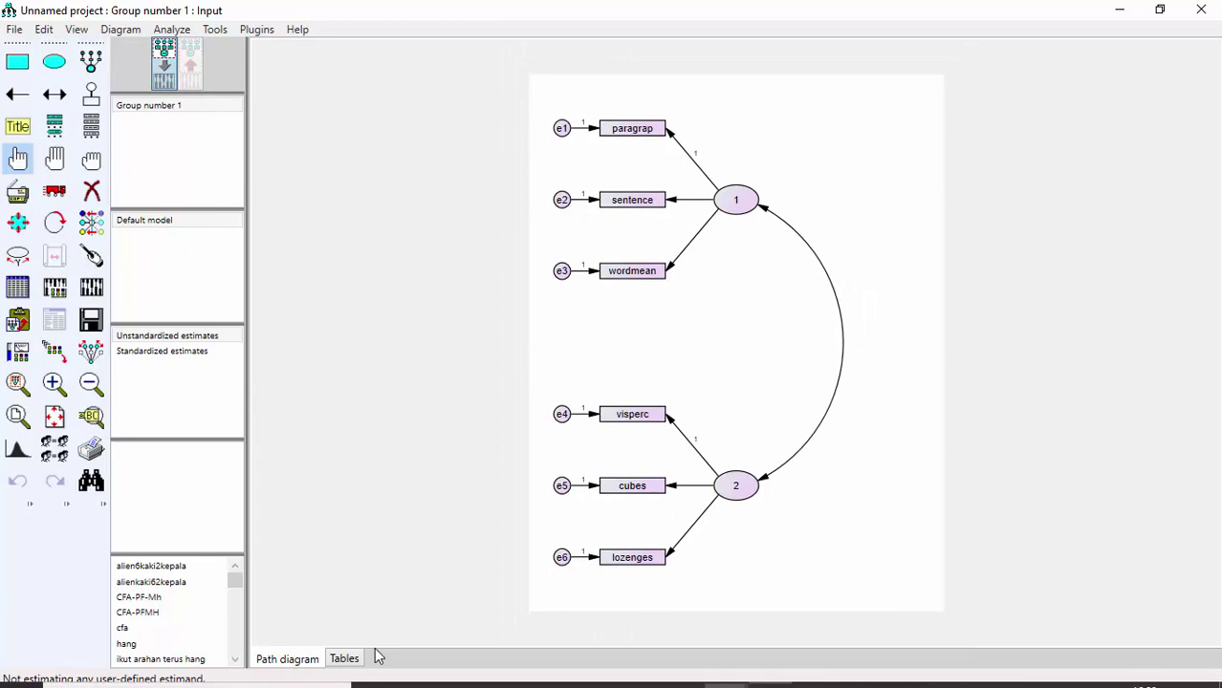
{"action": "left_click", "coordinate": [640, 674]}
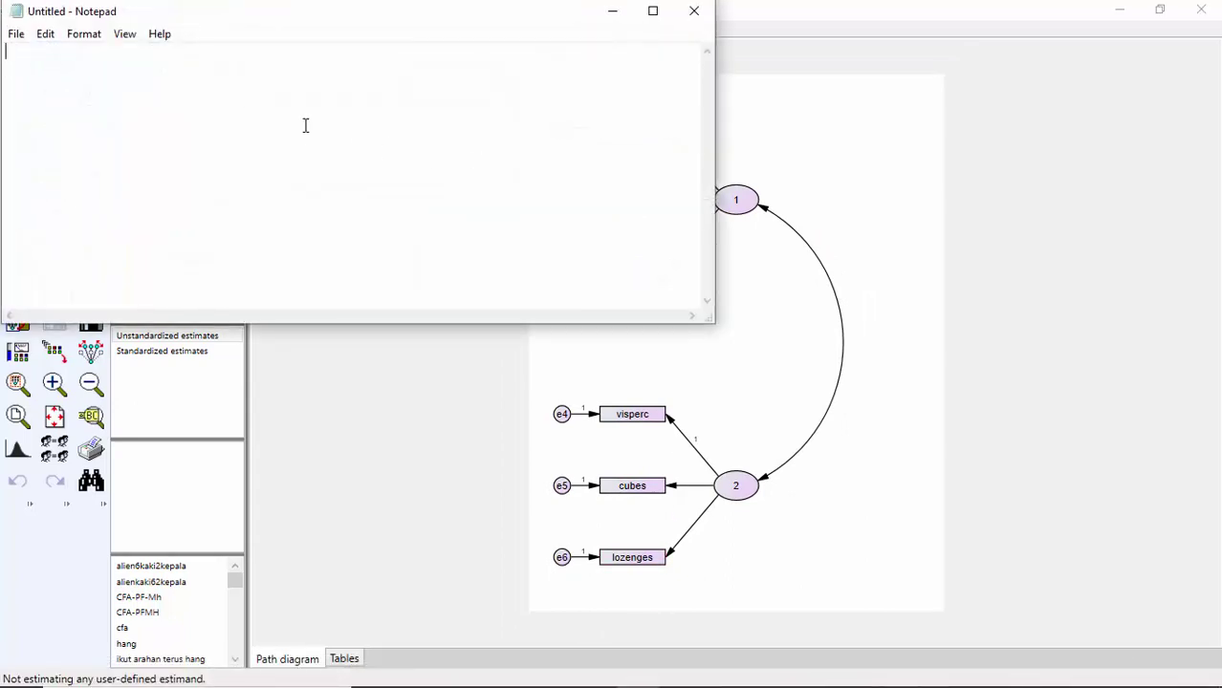
{"action": "left_click", "coordinate": [16, 34]}
{"action": "left_click", "coordinate": [35, 75]}
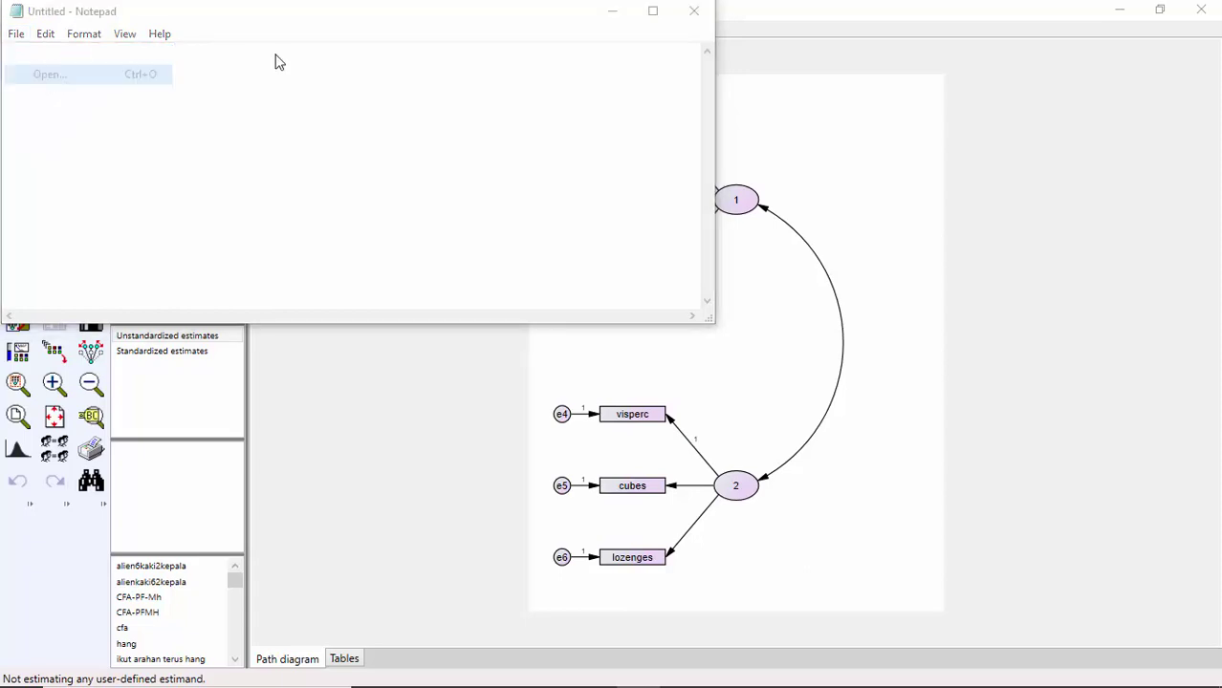
{"action": "double_click", "coordinate": [303, 199]}
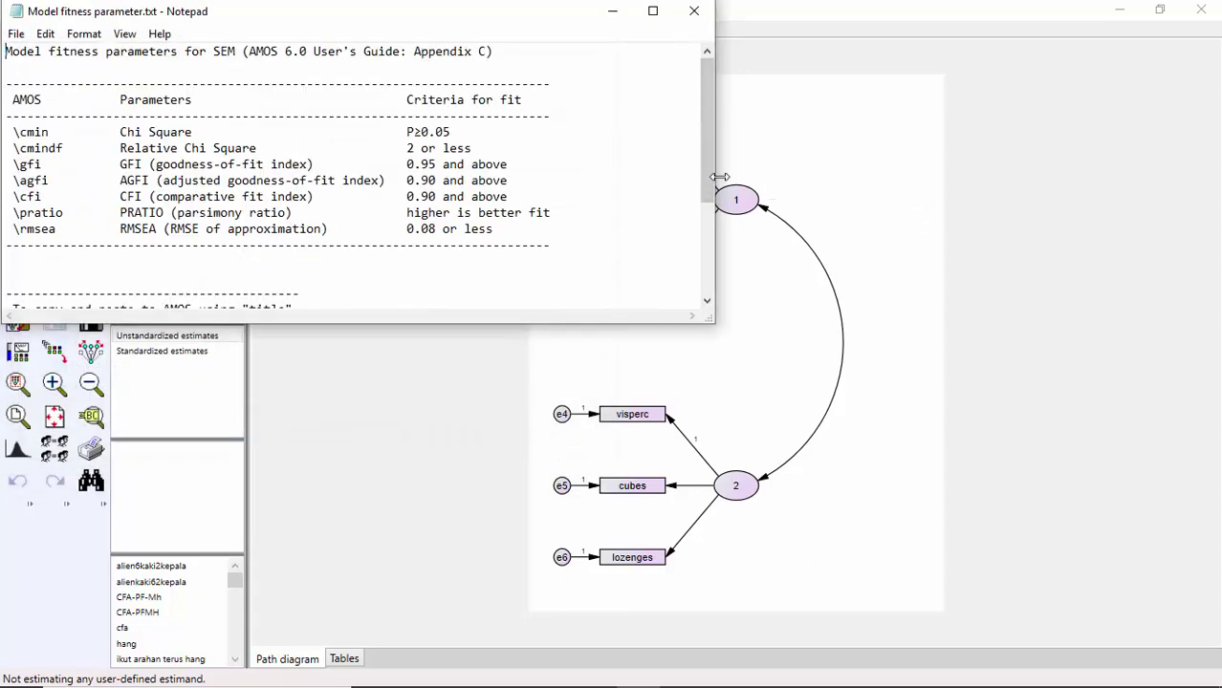
- Copy the six-line fit-index caption block and minimize Notepad
{"action": "left_click_drag", "start_coordinate": [707, 196], "coordinate": [697, 287]}
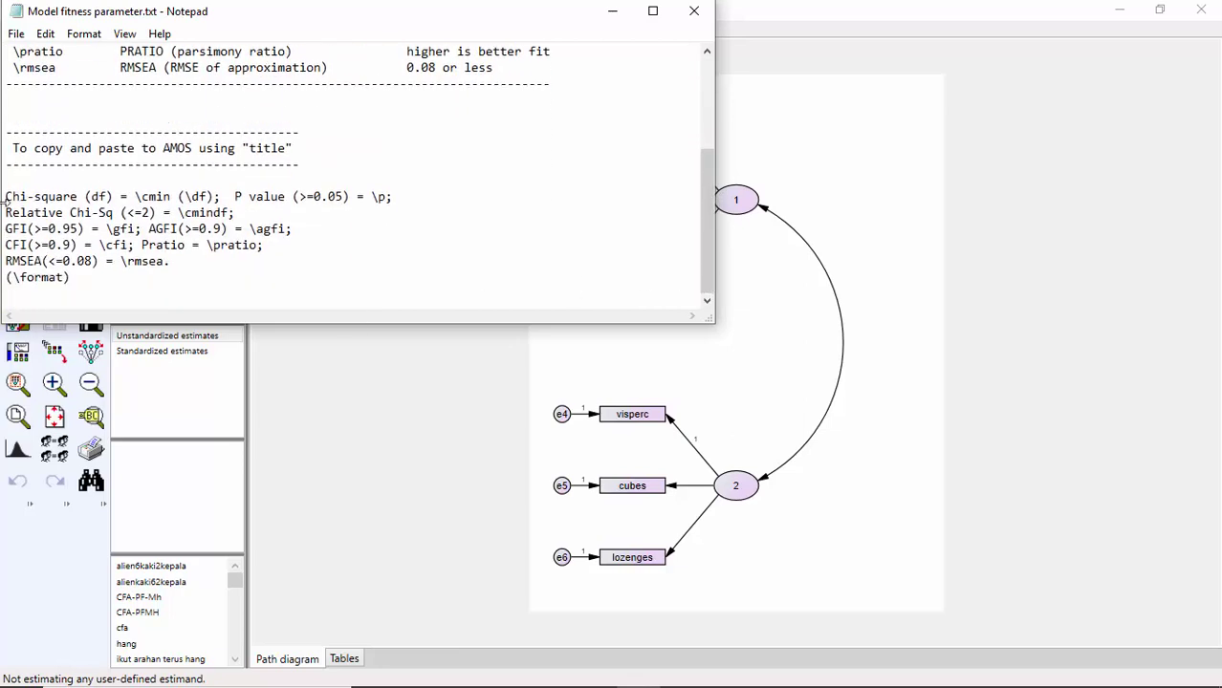
{"action": "left_click_drag", "start_coordinate": [8, 196], "coordinate": [122, 276]}
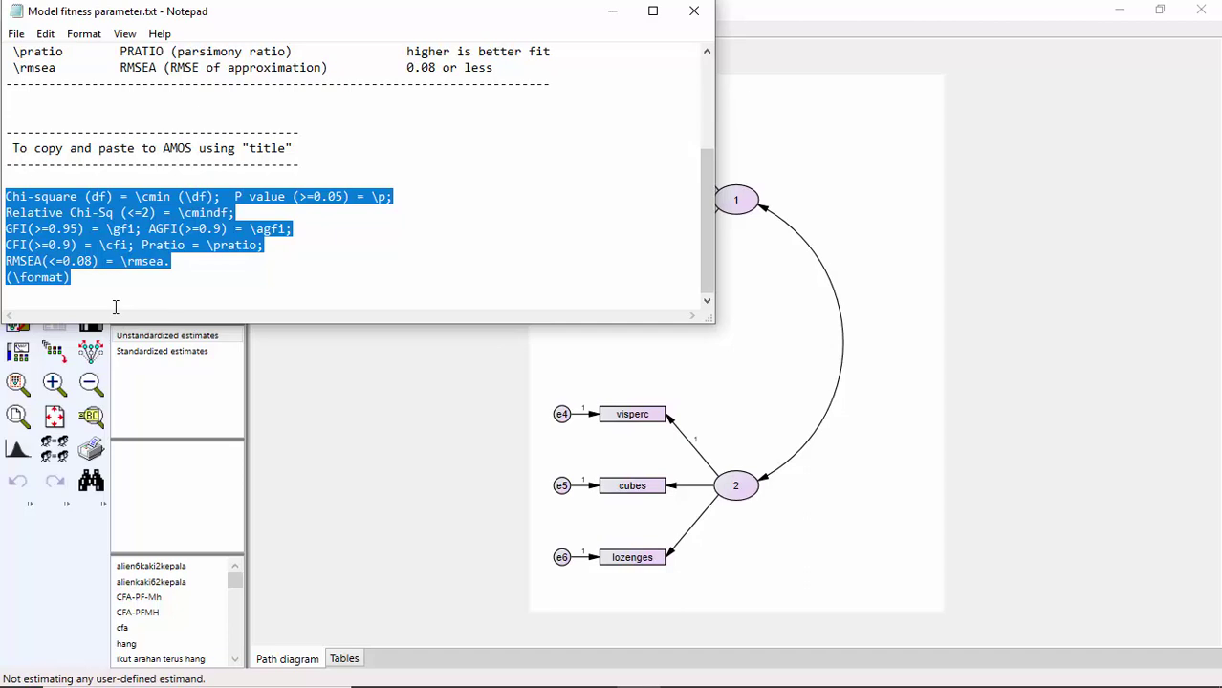
{"action": "right_click", "coordinate": [86, 250]}
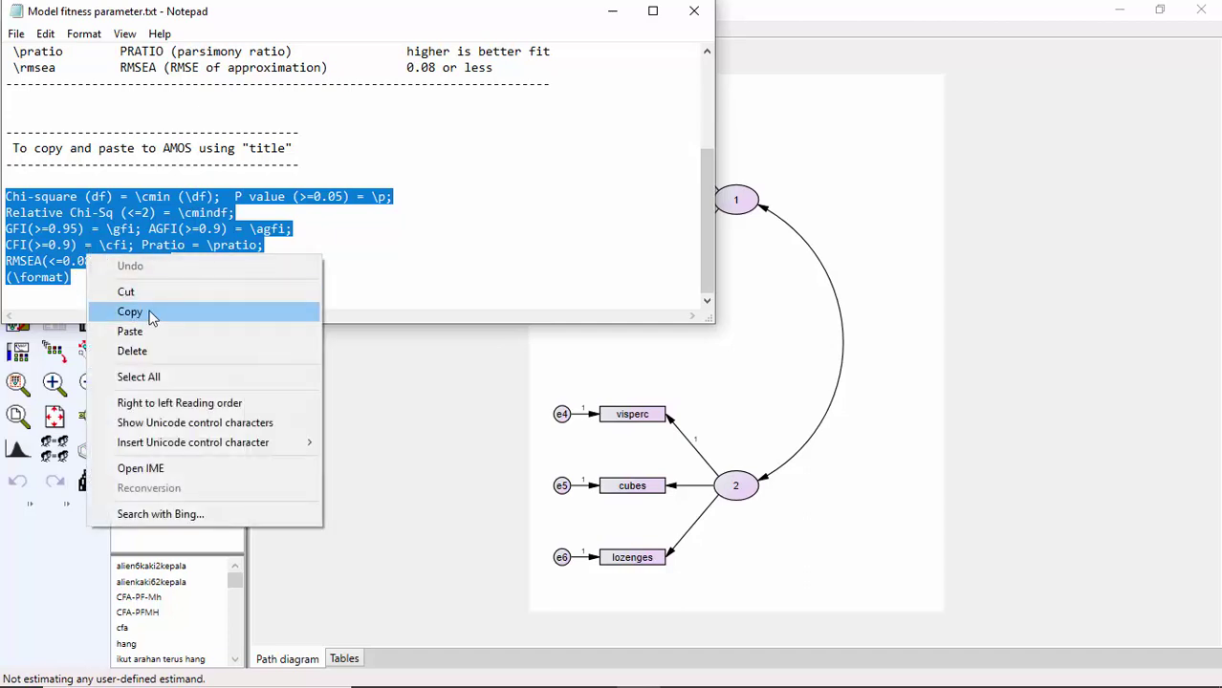
{"action": "left_click", "coordinate": [150, 314]}
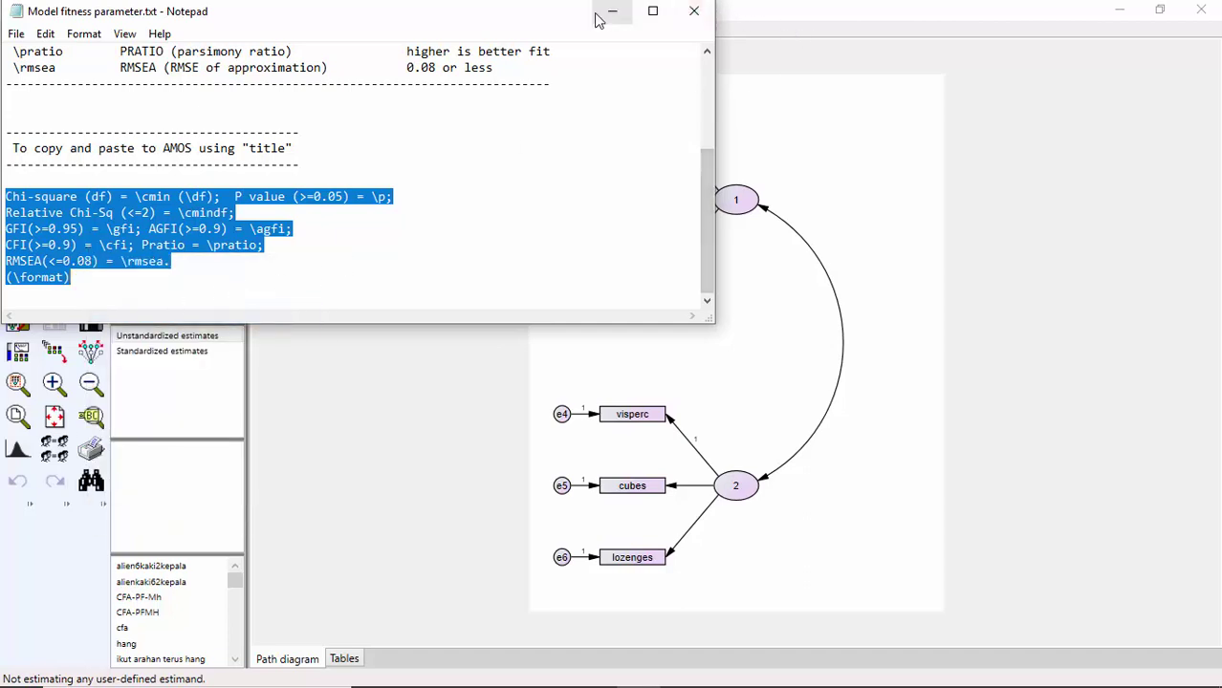
{"action": "left_click", "coordinate": [612, 11]}
{"action": "left_click", "coordinate": [17, 126]}
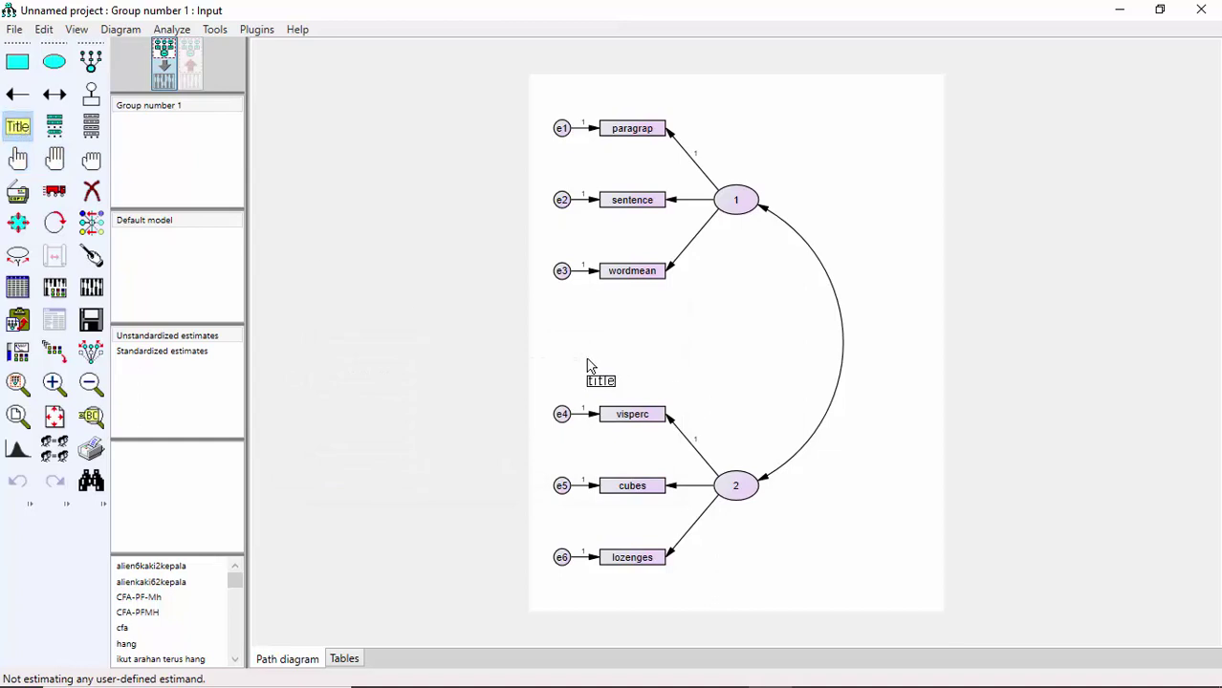
- Paste the fit-index text into a new caption on the diagram
{"action": "left_click", "coordinate": [745, 533]}
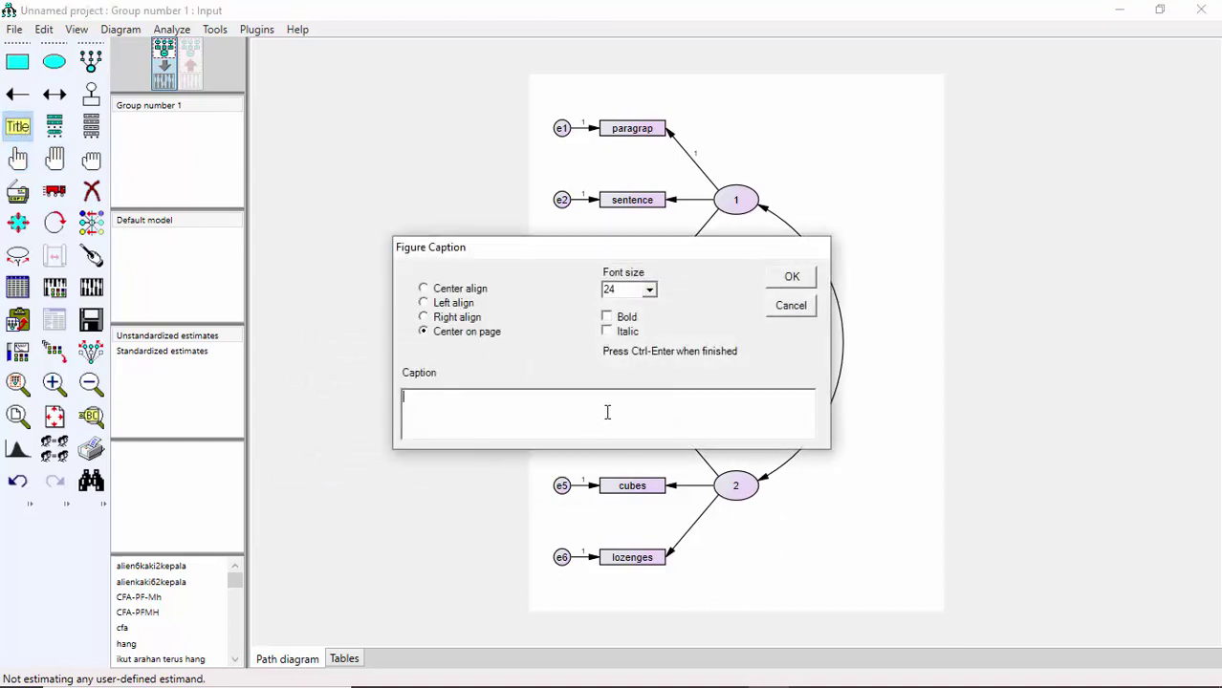
{"action": "key", "text": "ctrl+v"}
{"action": "left_click", "coordinate": [791, 277]}
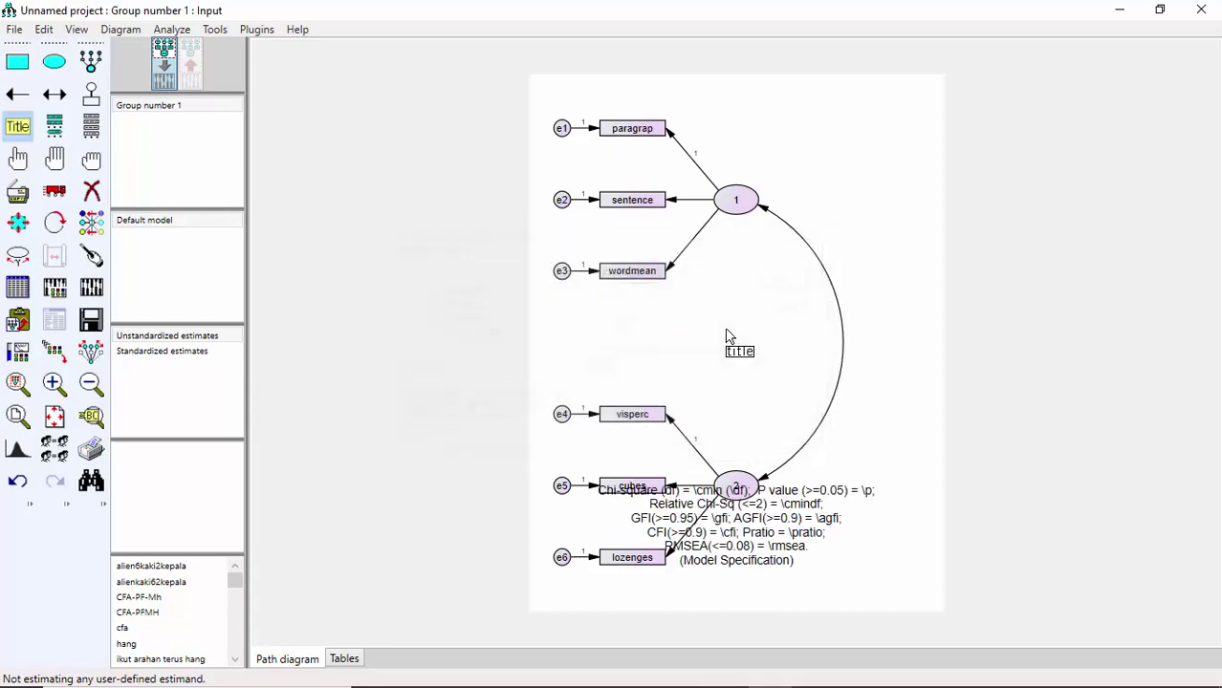
- Move the caption up to sit between wordmean and visperc
{"action": "left_click", "coordinate": [56, 196]}
{"action": "left_click_drag", "start_coordinate": [808, 543], "coordinate": [862, 617]}
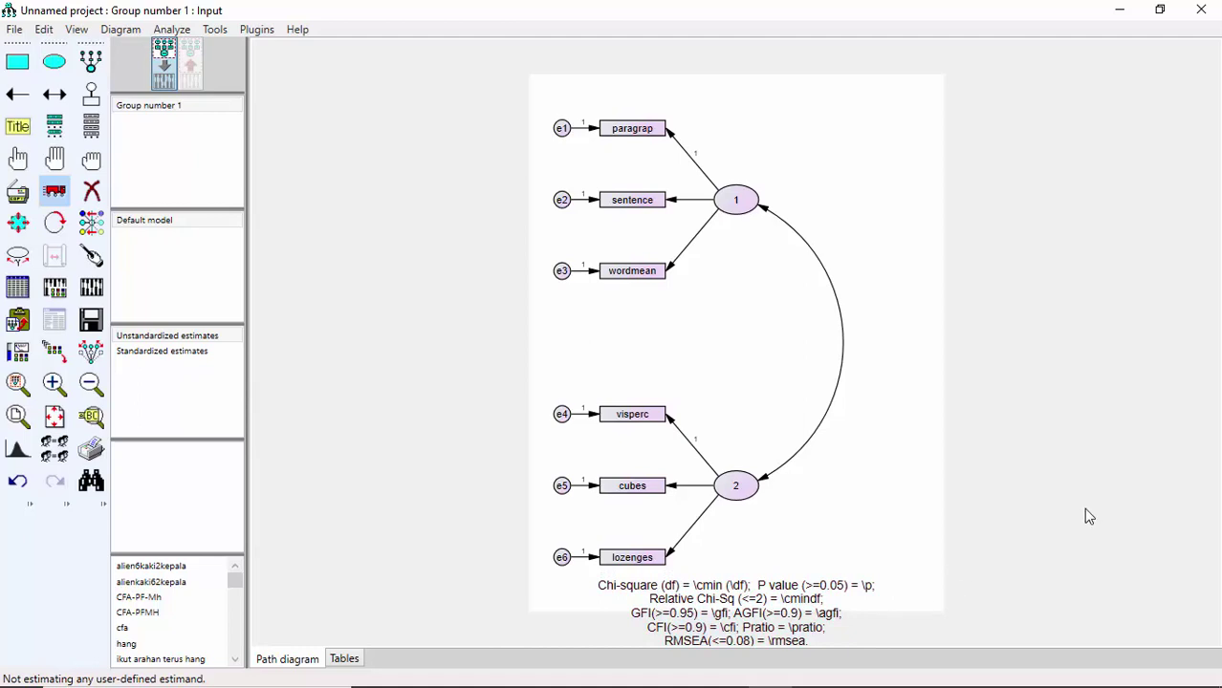
{"action": "left_click_drag", "start_coordinate": [757, 585], "coordinate": [723, 323]}
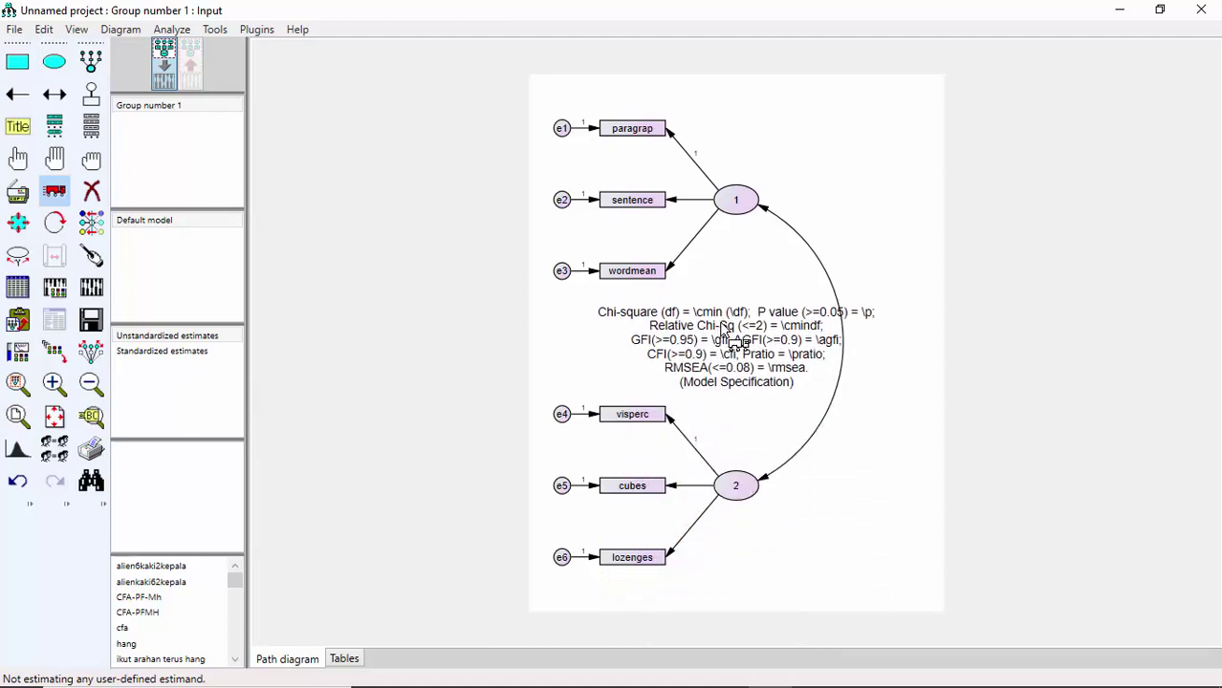
- Request standardized estimates, squared multiple correlations, modification indices, estimate covariances/correlations, factor score weights and sample moments
{"action": "left_click", "coordinate": [55, 292]}
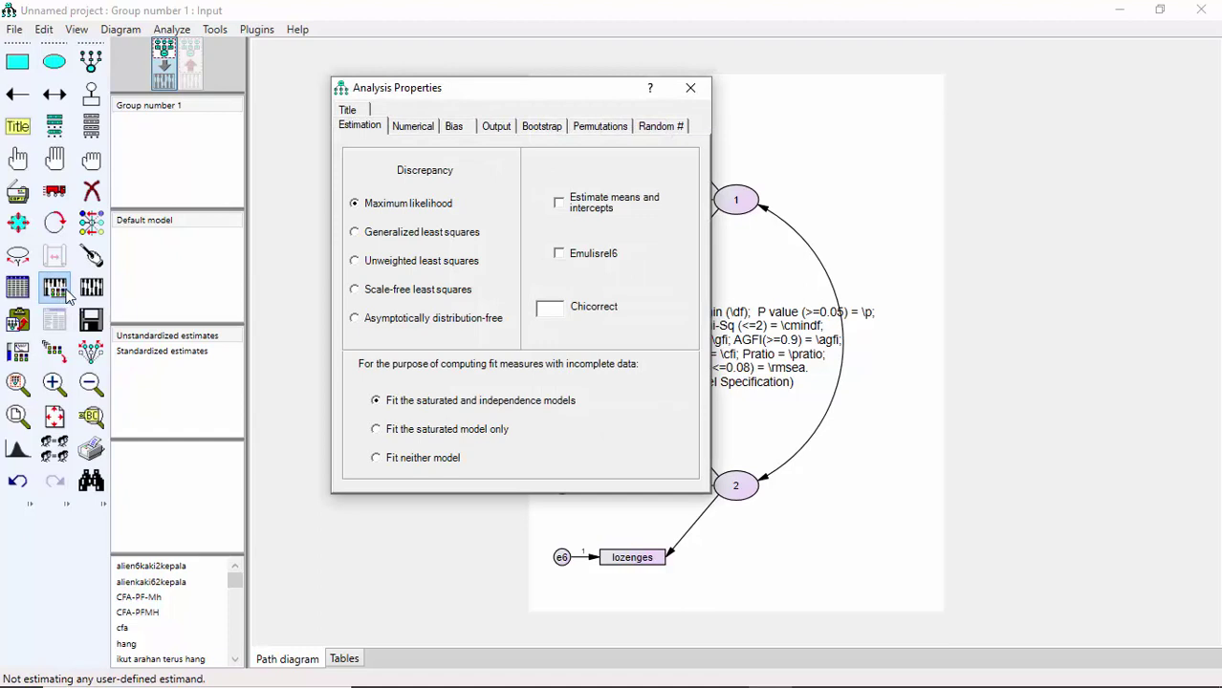
{"action": "left_click", "coordinate": [496, 127]}
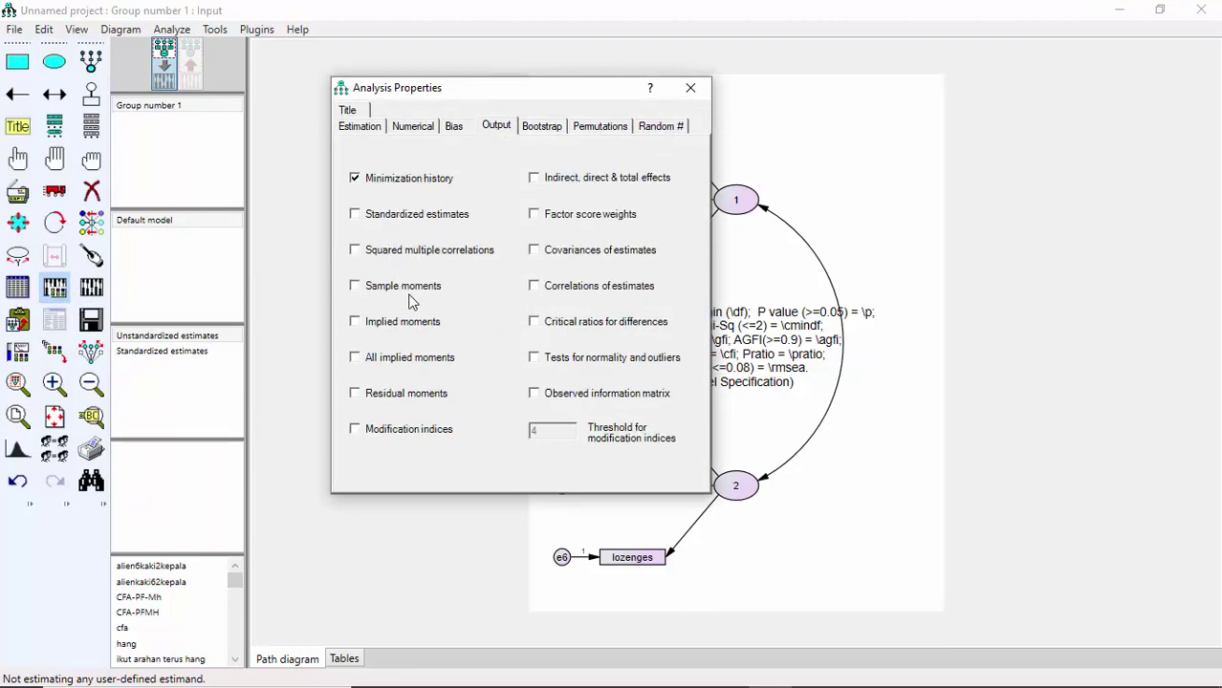
{"action": "left_click", "coordinate": [355, 216]}
{"action": "left_click", "coordinate": [356, 252]}
{"action": "left_click", "coordinate": [355, 432]}
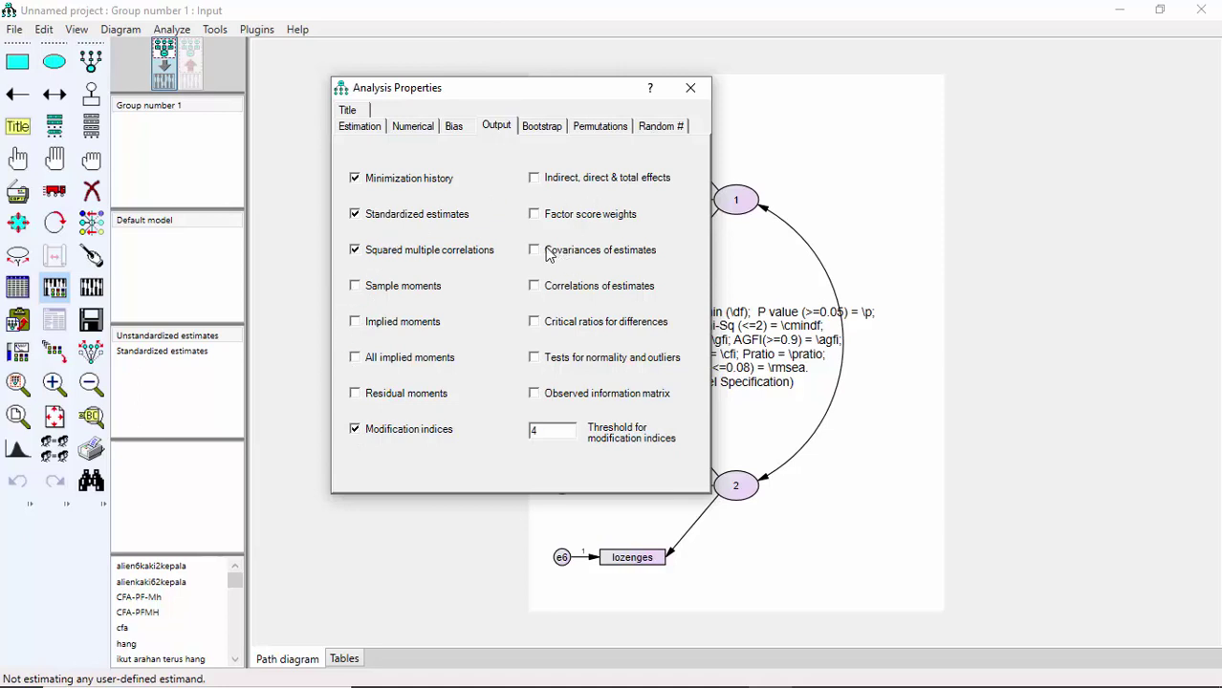
{"action": "left_click", "coordinate": [535, 251]}
{"action": "left_click", "coordinate": [535, 286]}
{"action": "left_click", "coordinate": [535, 216]}
{"action": "mouse_move", "coordinate": [637, 685]}
{"action": "left_click", "coordinate": [355, 286]}
{"action": "left_click", "coordinate": [692, 93]}
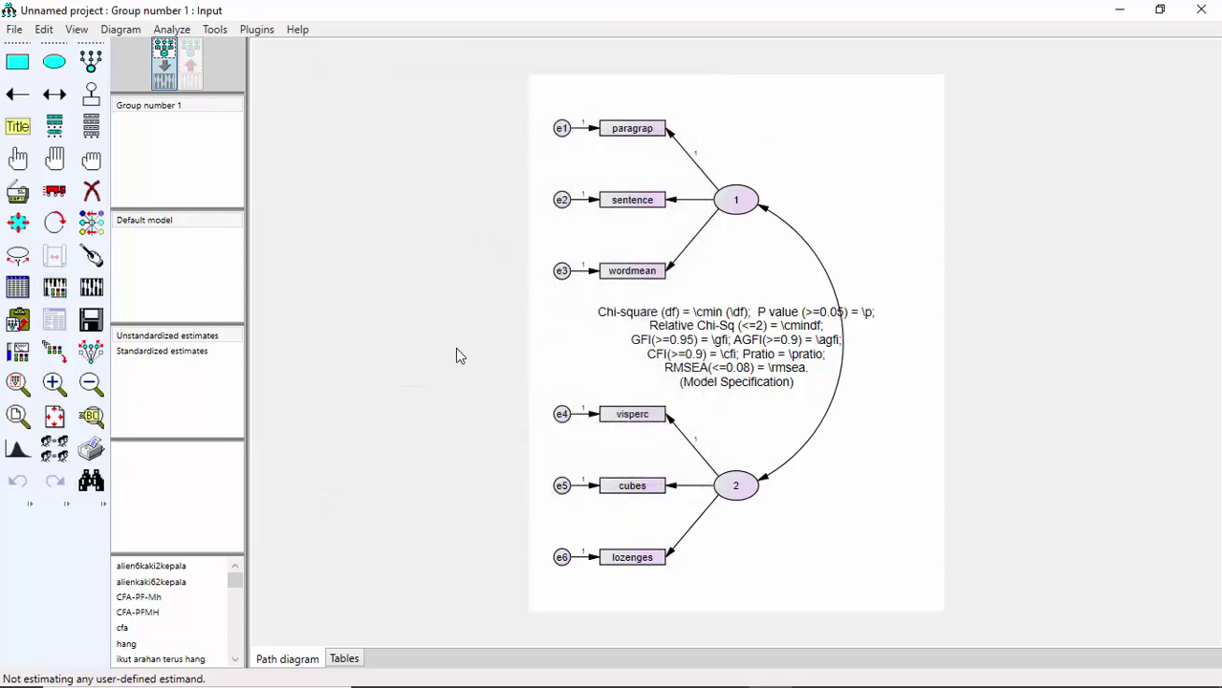
- Calculate estimates, saving the project as grnt-auto in the AMOS Data folder
{"action": "left_click", "coordinate": [91, 291]}
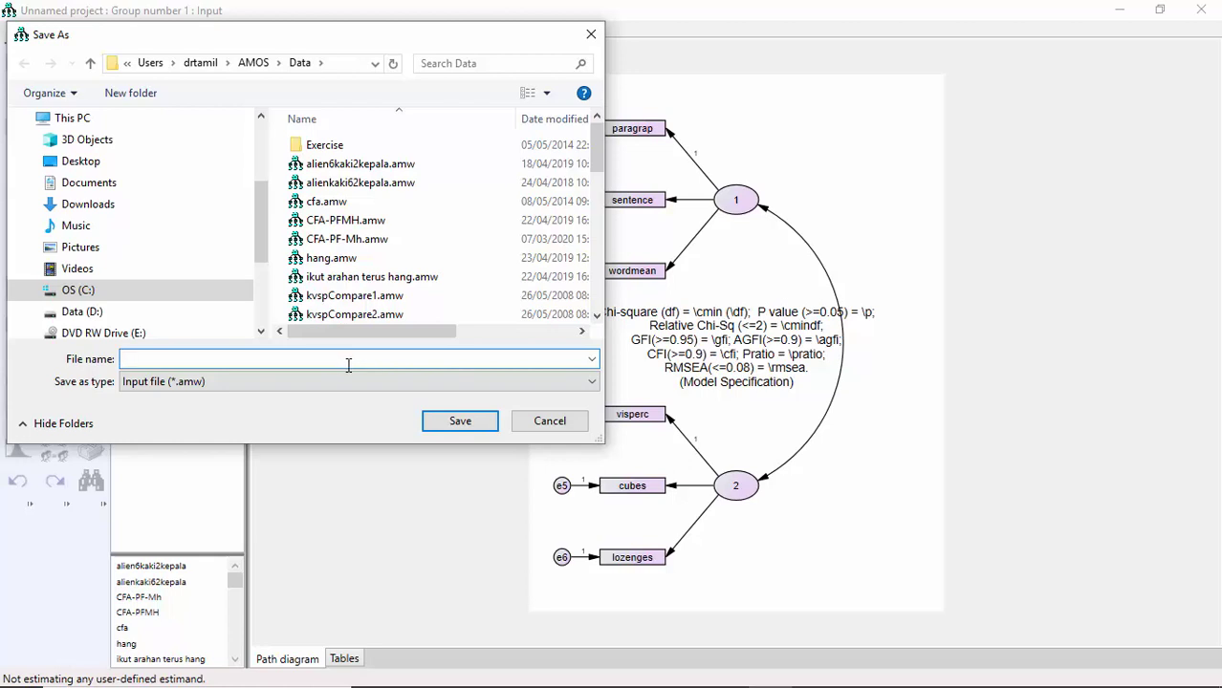
{"action": "type", "text": "grnt-auto"}
{"action": "left_click", "coordinate": [475, 424]}
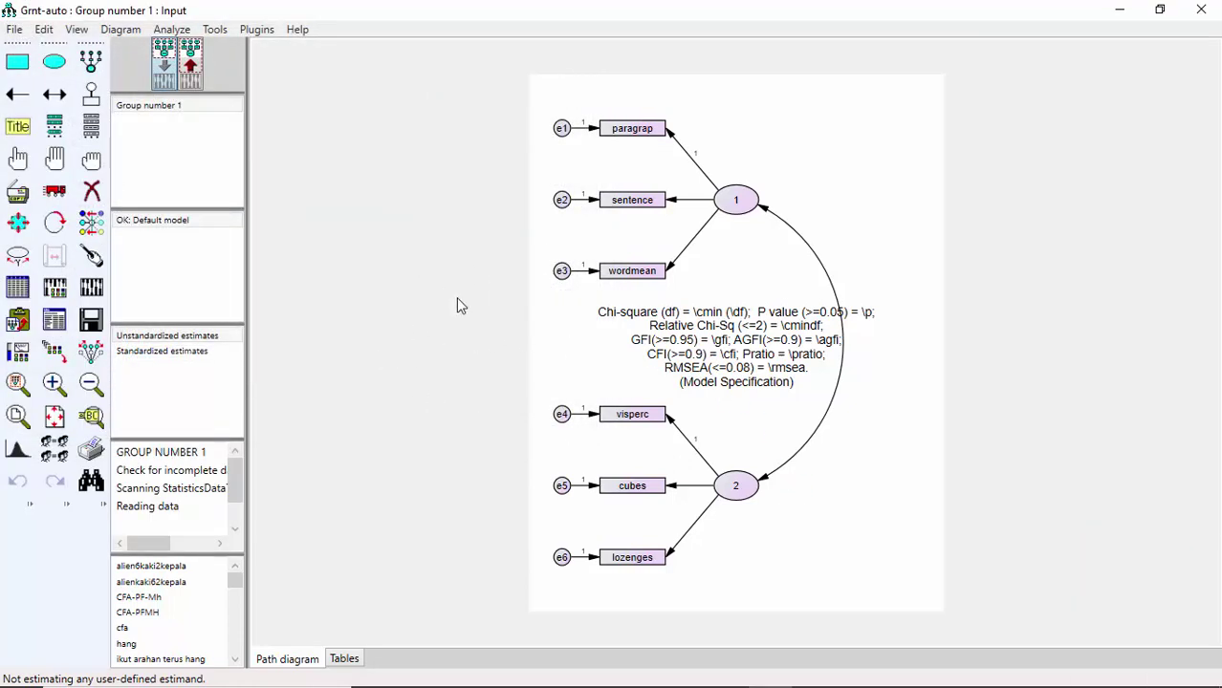
- Display unstandardized estimates on the diagram, with the caption showing chi-square 7.853 (8), CFI 1.000, RMSEA .000
{"action": "left_click", "coordinate": [191, 65]}
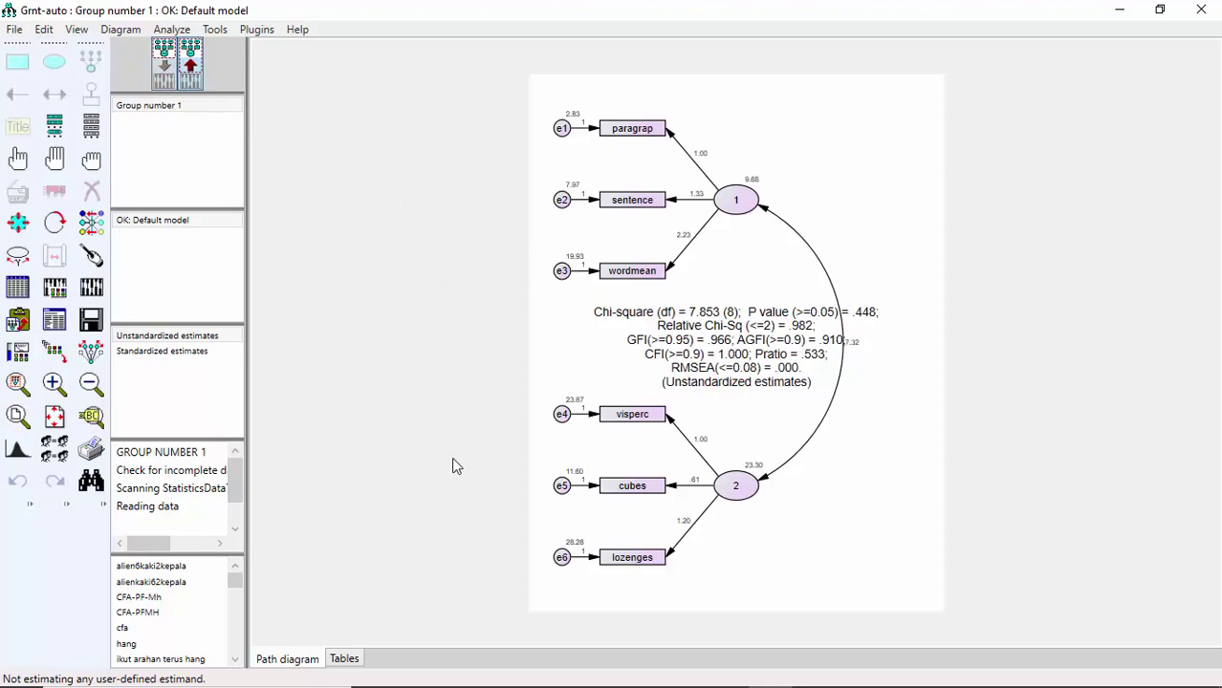